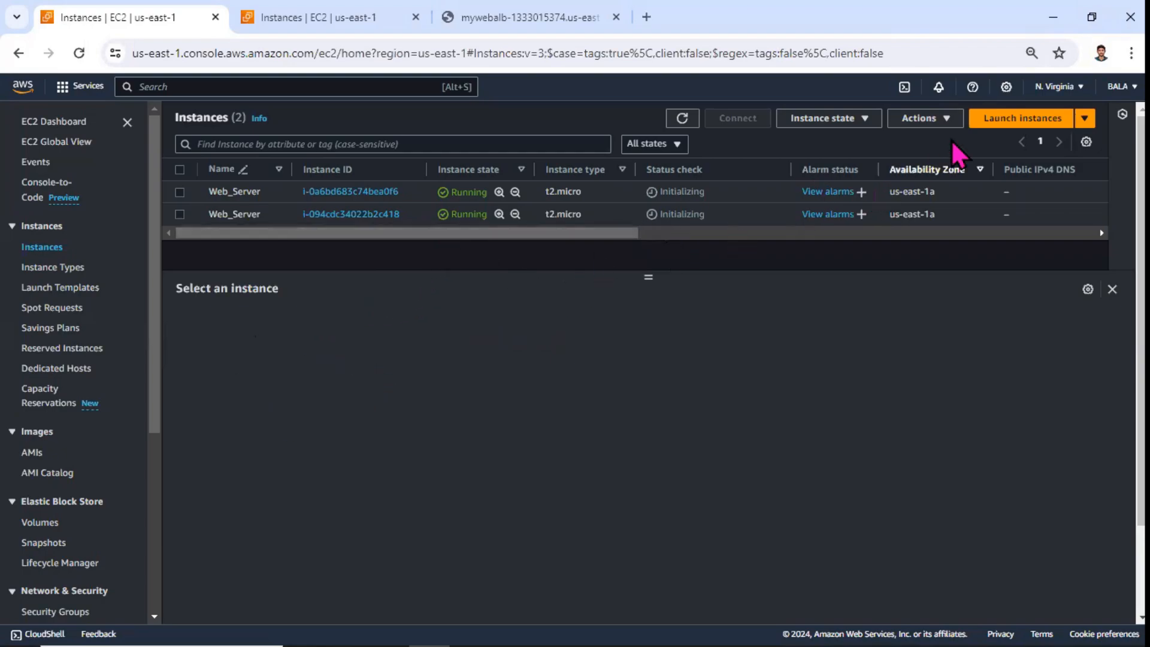
Step: Start launching a new EC2 instance and name it web_server_new
{"action": "left_click", "coordinate": [996, 119]}
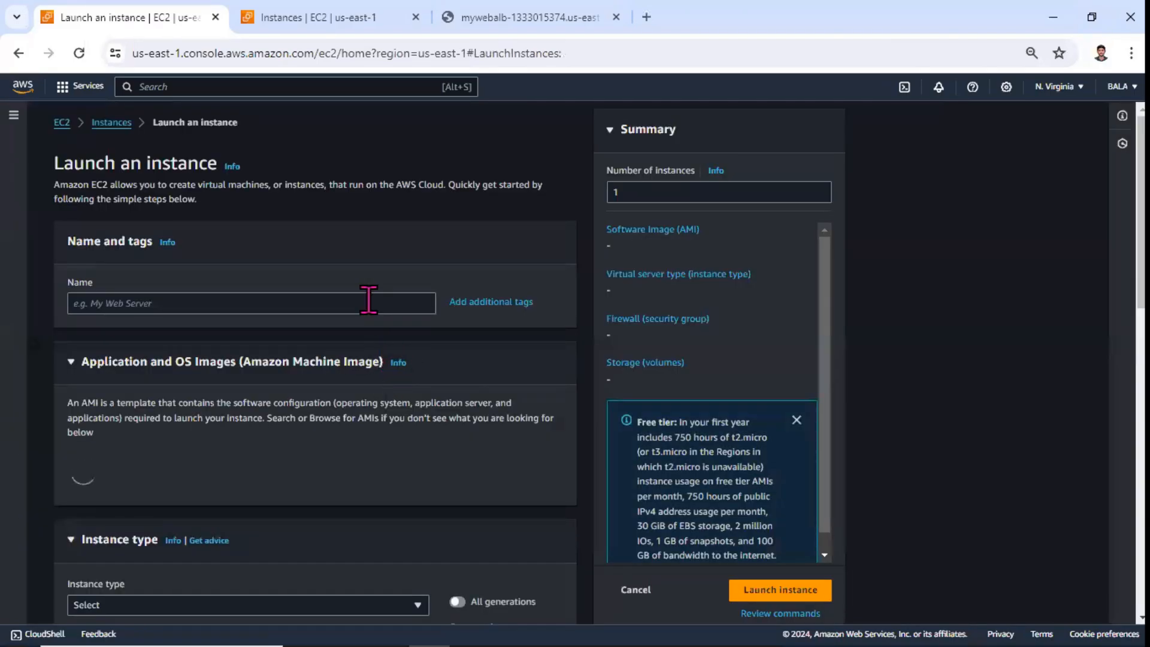
{"action": "left_click", "coordinate": [368, 300]}
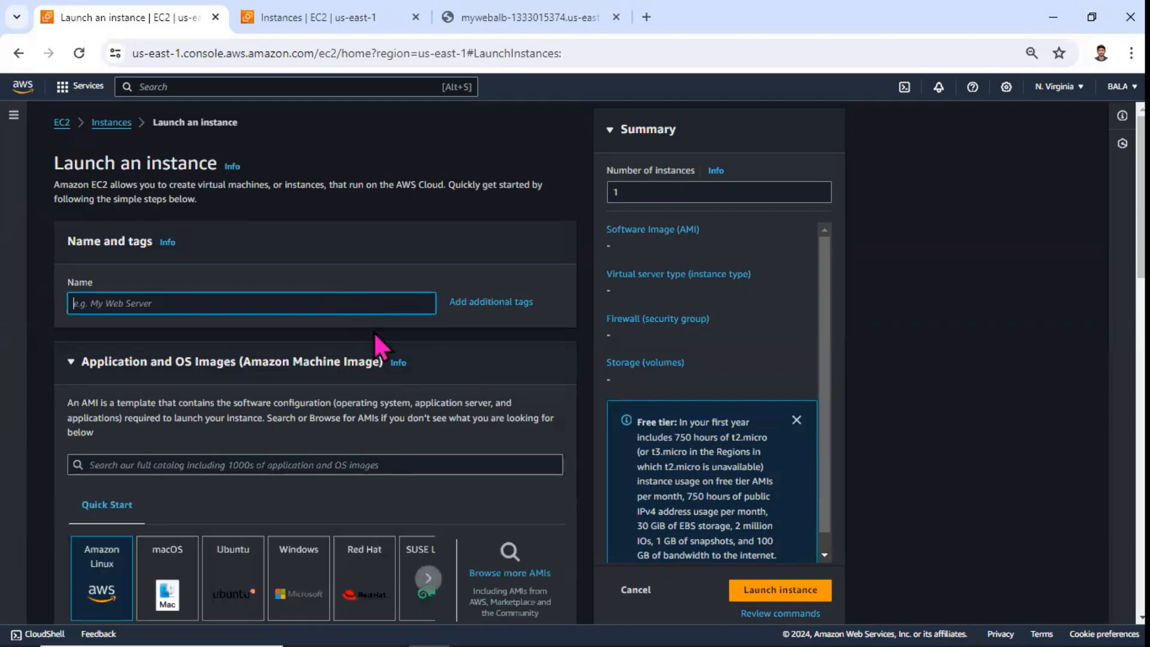
{"action": "type", "text": "web"}
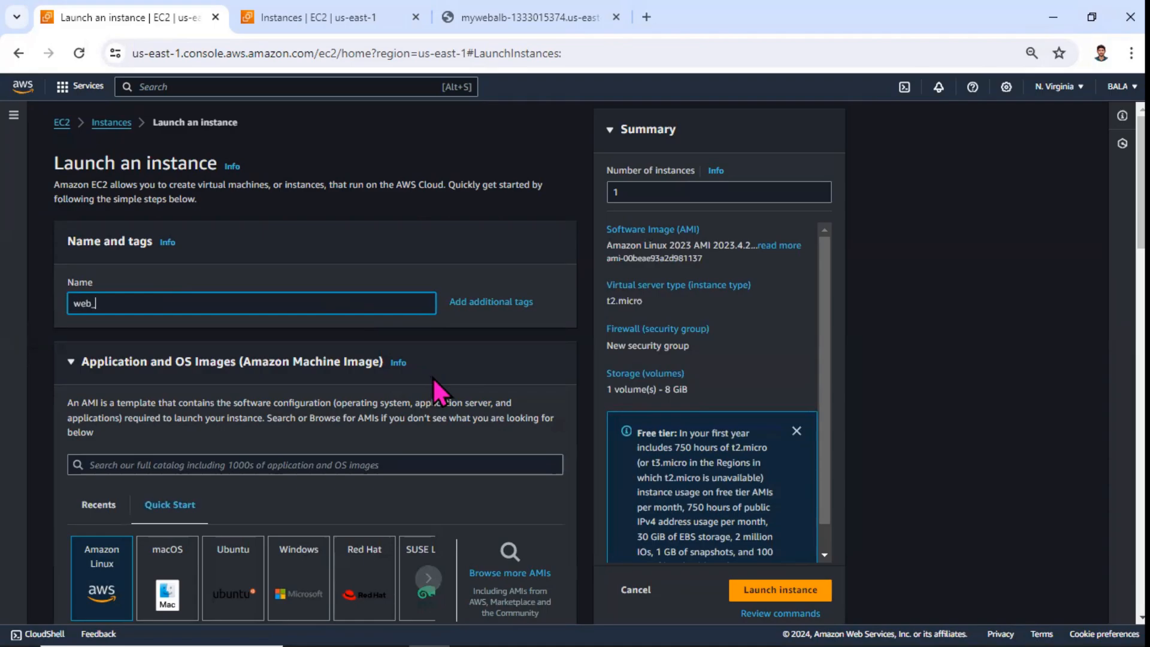
{"action": "type", "text": "_server_new"}
{"action": "left_click", "coordinate": [439, 365]}
Step: Choose the existing ubuntu key pair for the new instance, keeping the Amazon Linux 2023 AMI and t2.micro type
{"action": "scroll", "coordinate": [359, 408], "scroll_direction": "down", "scroll_amount": 5}
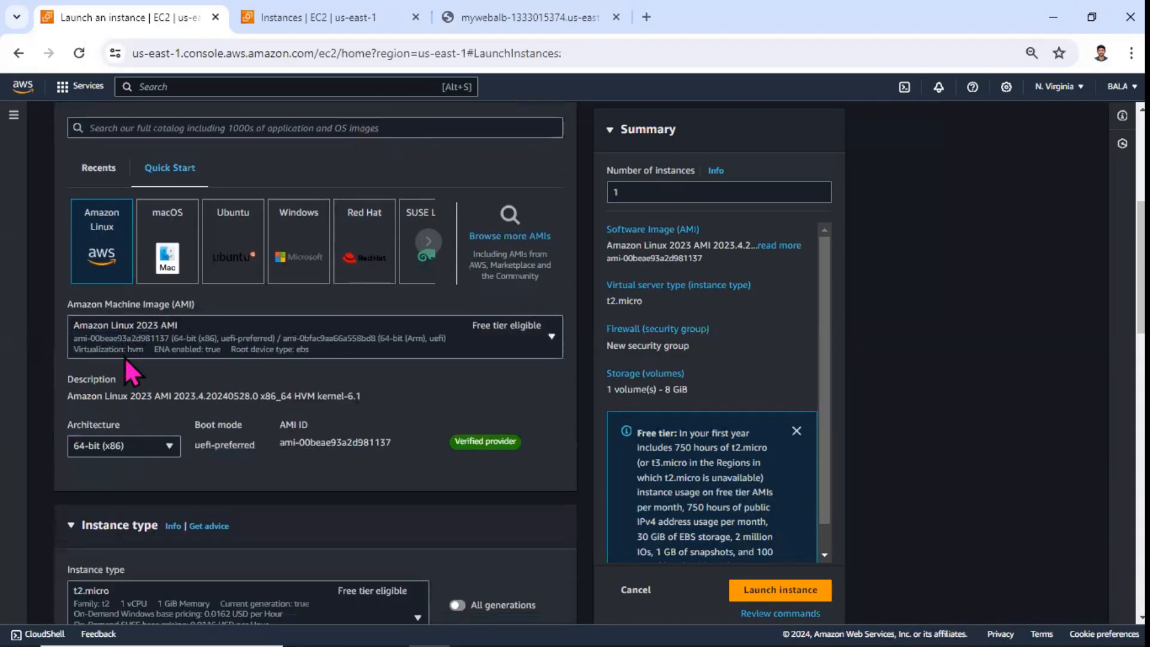
{"action": "scroll", "coordinate": [120, 390], "scroll_direction": "down", "scroll_amount": 7}
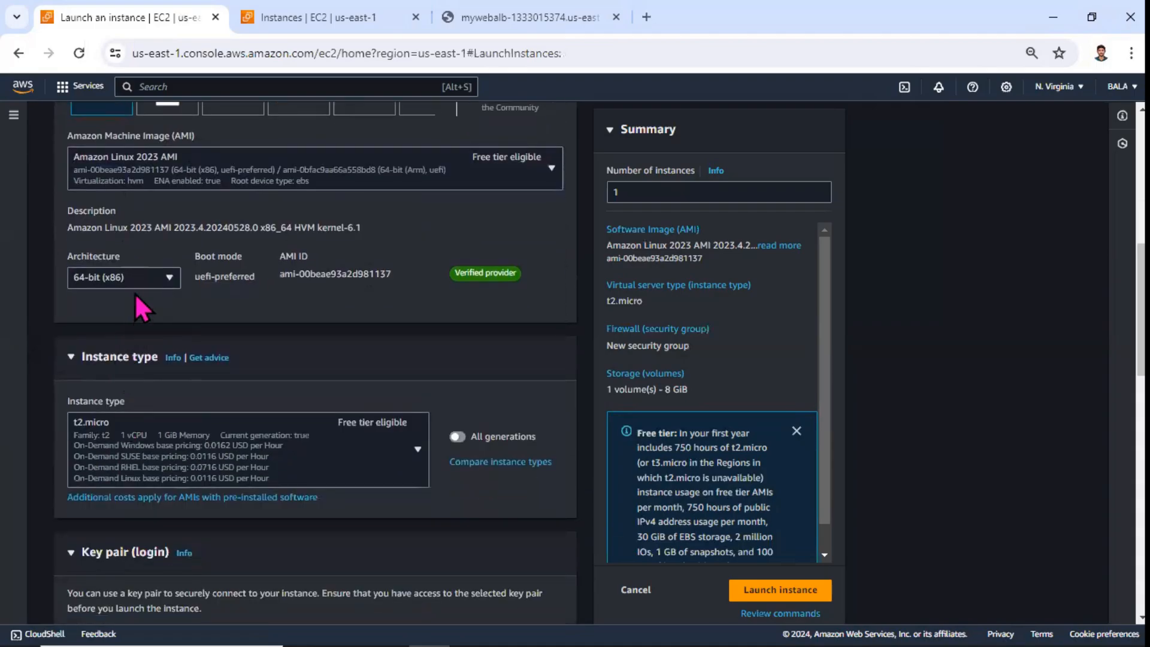
{"action": "scroll", "coordinate": [141, 321], "scroll_direction": "down", "scroll_amount": 3}
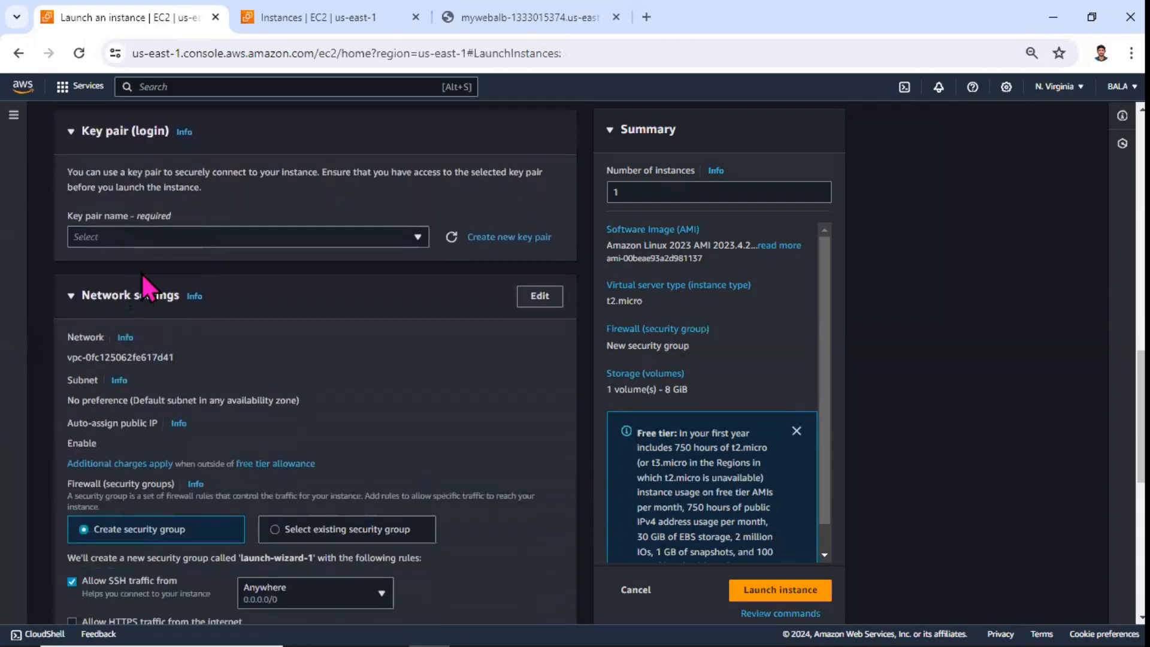
{"action": "left_click", "coordinate": [149, 236]}
{"action": "left_click", "coordinate": [139, 331]}
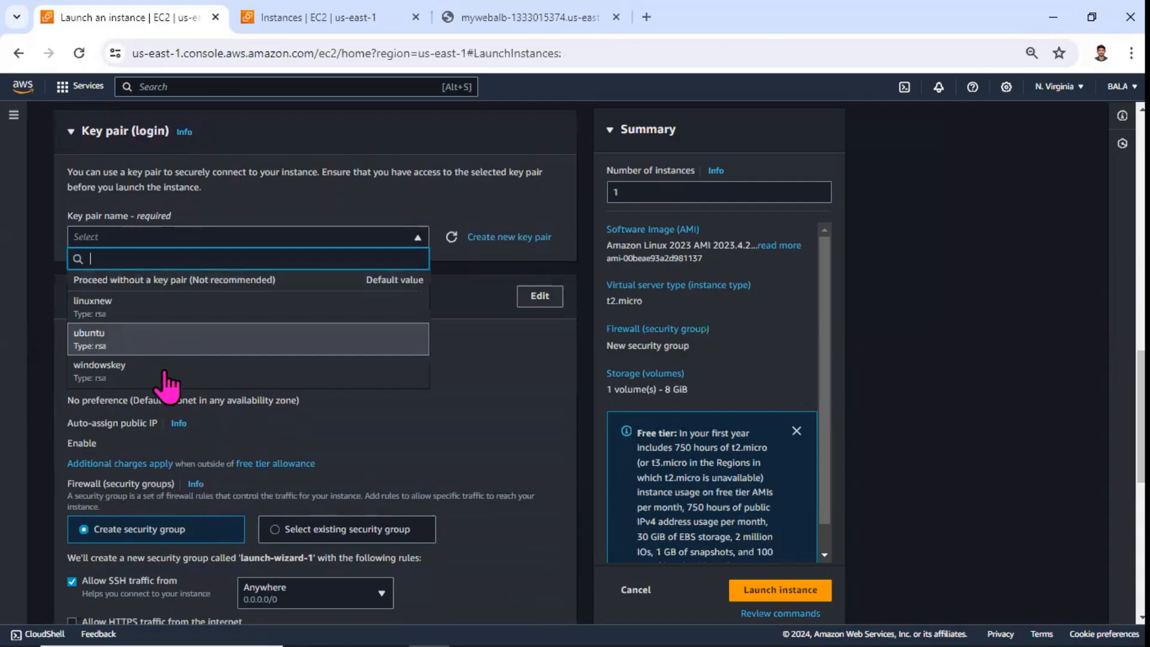
Step: Use an existing security group for the instance's firewall and choose ec2_http
{"action": "scroll", "coordinate": [204, 390], "scroll_direction": "down", "scroll_amount": 3}
{"action": "left_click", "coordinate": [293, 358]}
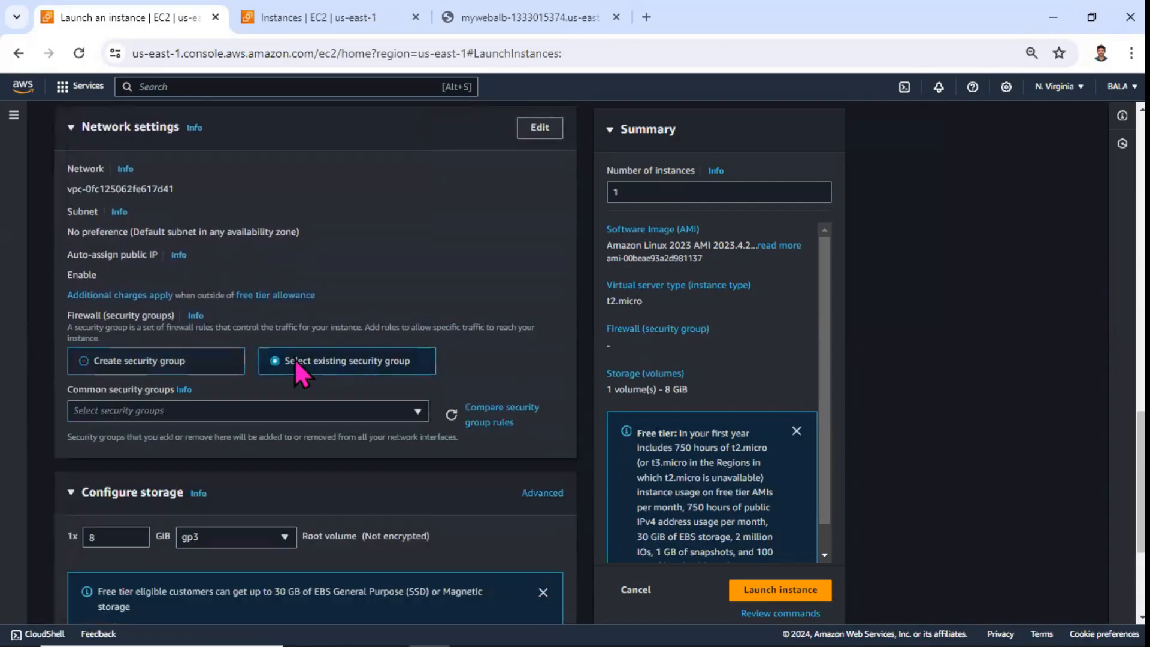
{"action": "left_click", "coordinate": [243, 411]}
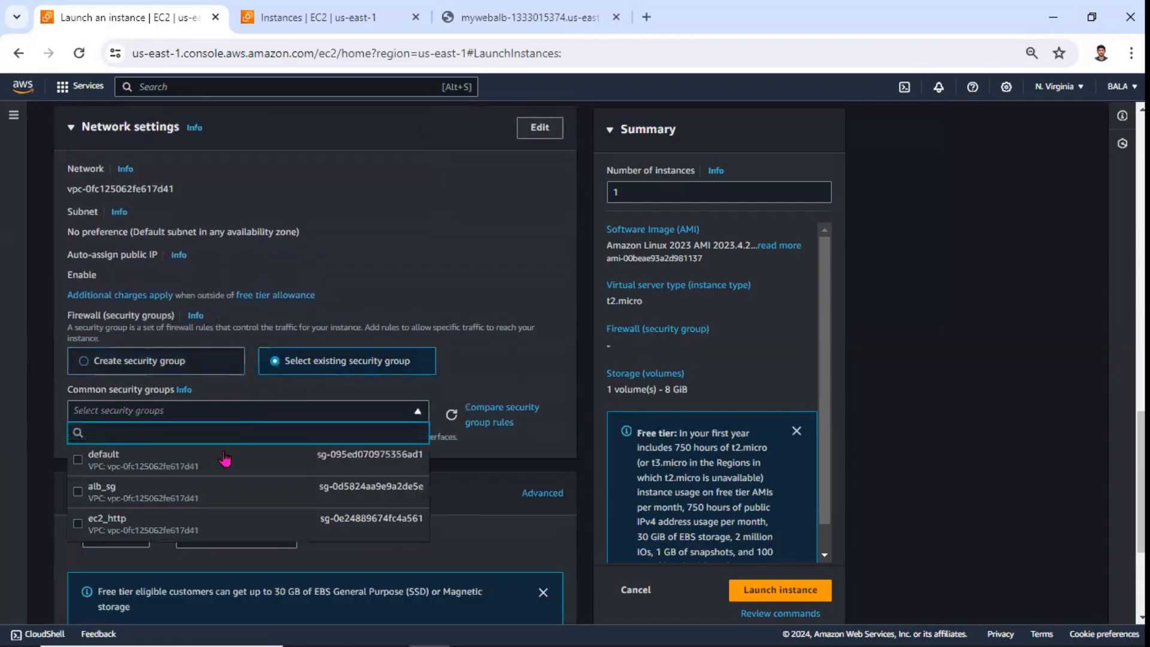
{"action": "left_click", "coordinate": [198, 526]}
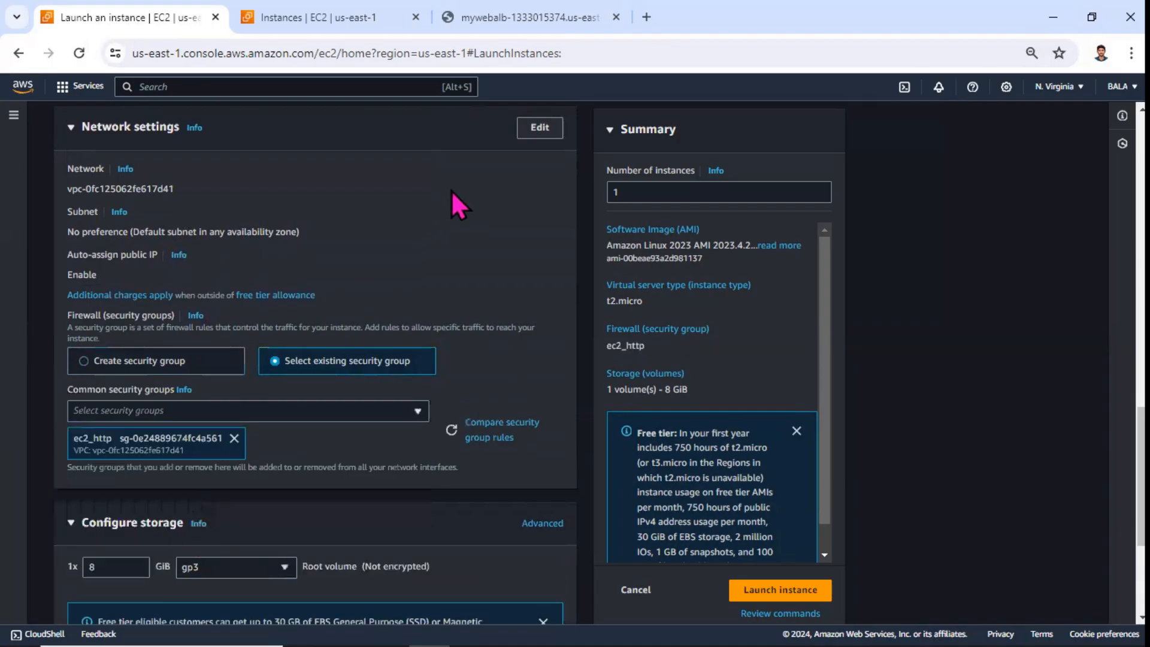
Step: Enter a bash user data script that updates yum, installs, starts and enables httpd, and writes "<h1>Welcome to my Amazon Linux $(hostname -f)</h1>" to /var/www/html/index.html
{"action": "scroll", "coordinate": [341, 323], "scroll_direction": "down", "scroll_amount": 4}
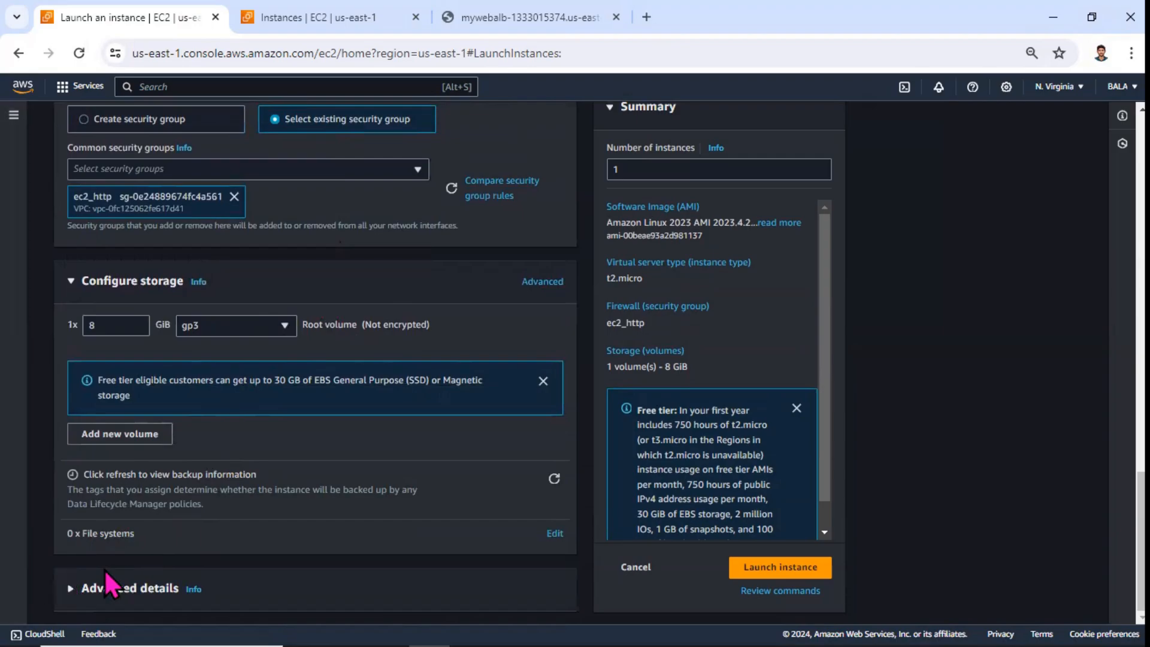
{"action": "left_click", "coordinate": [73, 592]}
{"action": "scroll", "coordinate": [253, 498], "scroll_direction": "down", "scroll_amount": 3}
{"action": "scroll", "coordinate": [253, 499], "scroll_direction": "down", "scroll_amount": 12}
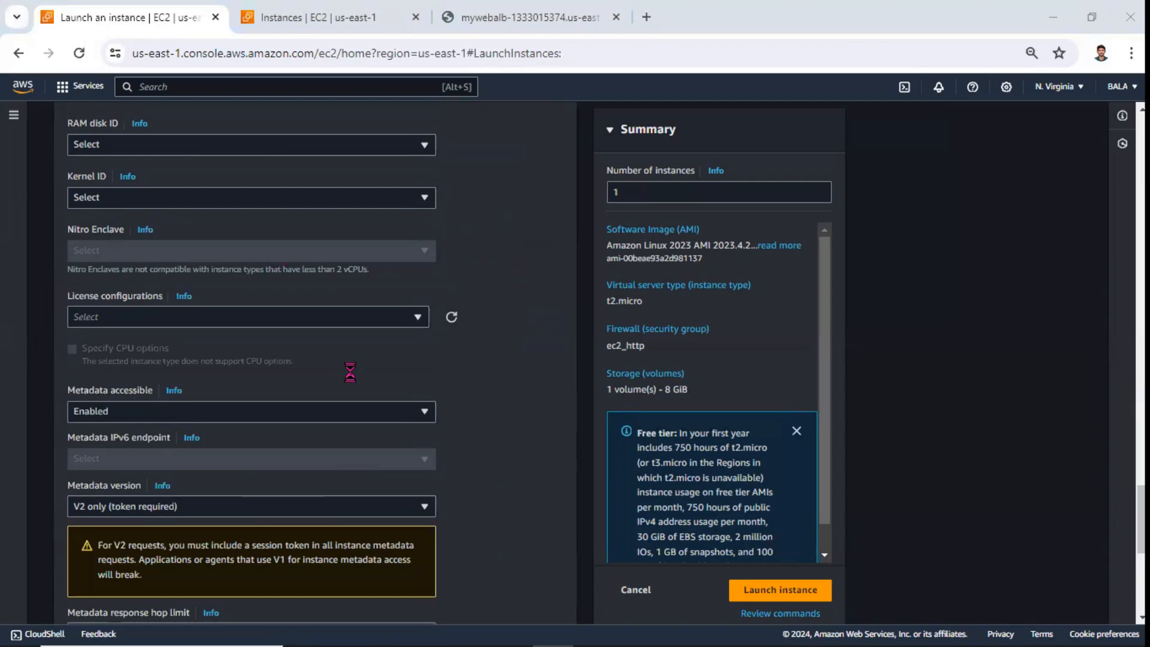
{"action": "left_click", "coordinate": [18, 382]}
{"action": "scroll", "coordinate": [534, 383], "scroll_direction": "down", "scroll_amount": 5}
{"action": "left_click", "coordinate": [338, 417]}
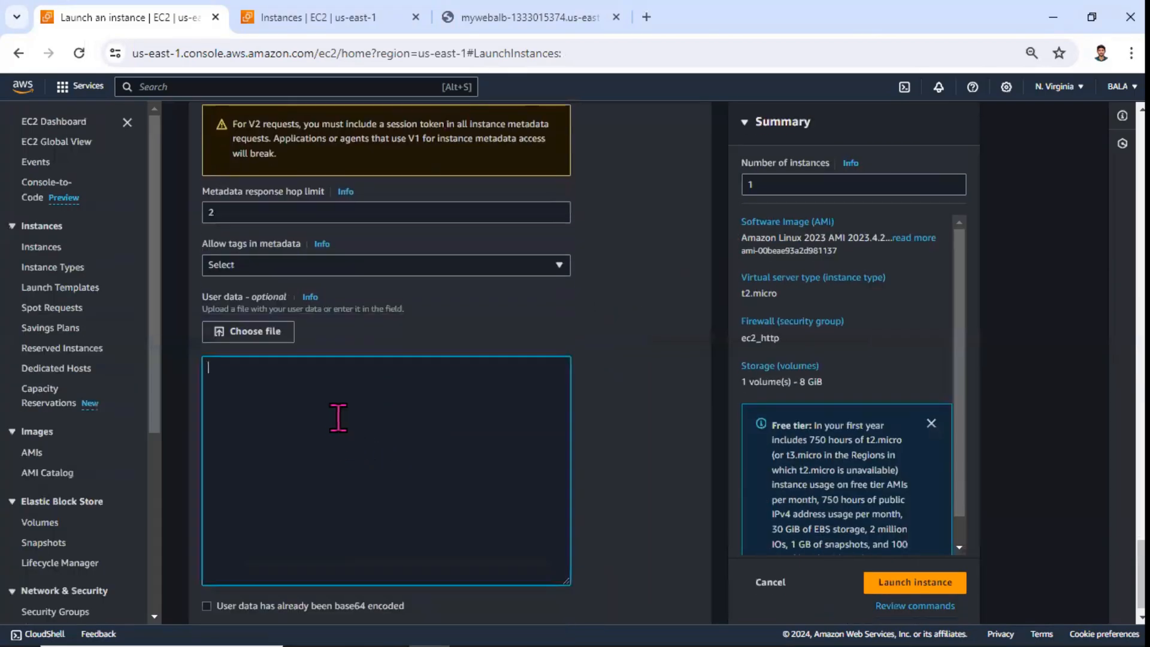
{"action": "type", "text": "#!/bin/bash #install httpd yum update -y yum install -y httpd systemctl start httpd systemctl enable httpd echo \"<h1>Welcome to my Amazon Linux $(hostname -f)</h1>\" > /var/www/html/index.html"}
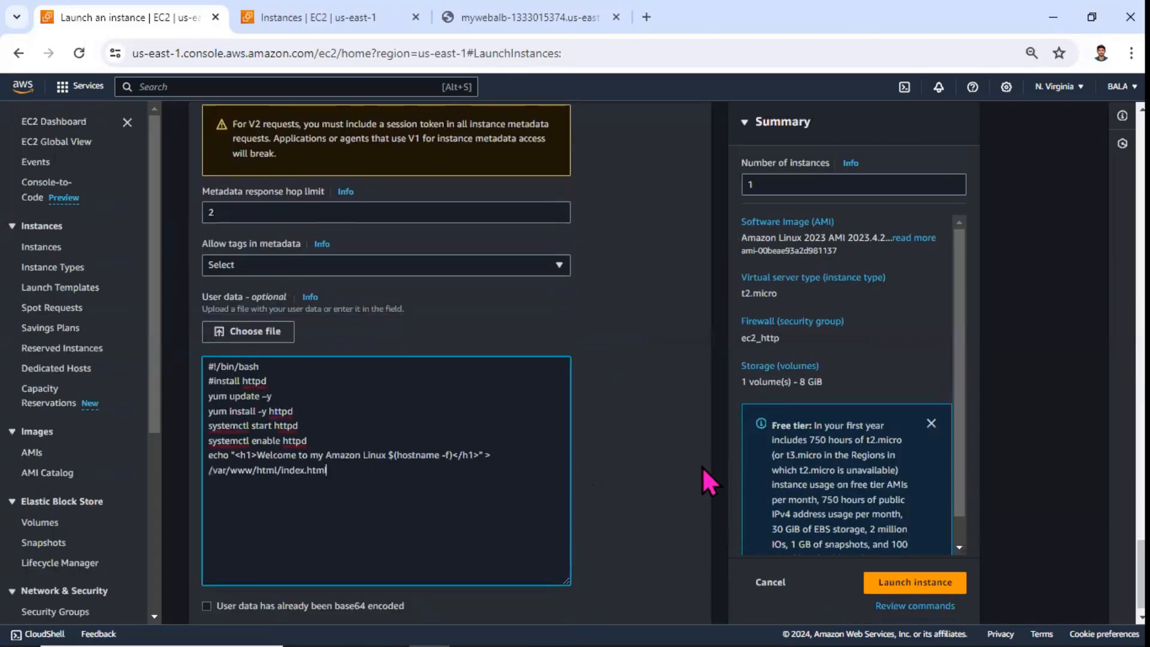
Step: Launch the configured instance and go back to the list of EC2 instances
{"action": "scroll", "coordinate": [702, 466], "scroll_direction": "down", "scroll_amount": 1}
{"action": "left_click", "coordinate": [910, 567]}
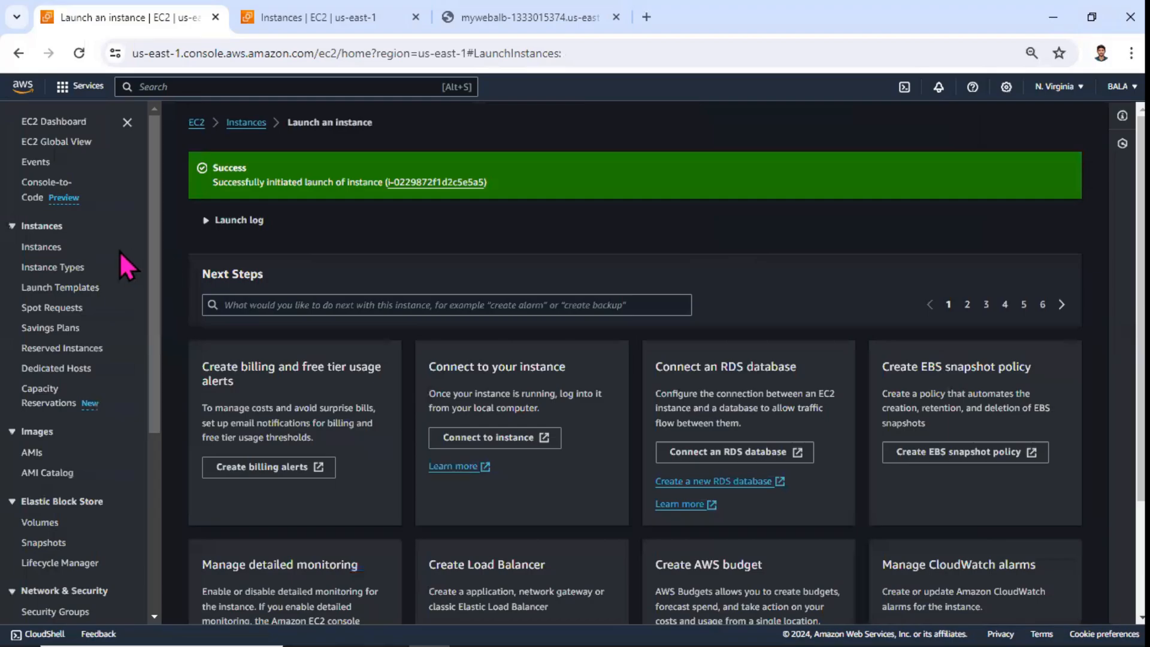
{"action": "left_click", "coordinate": [47, 248]}
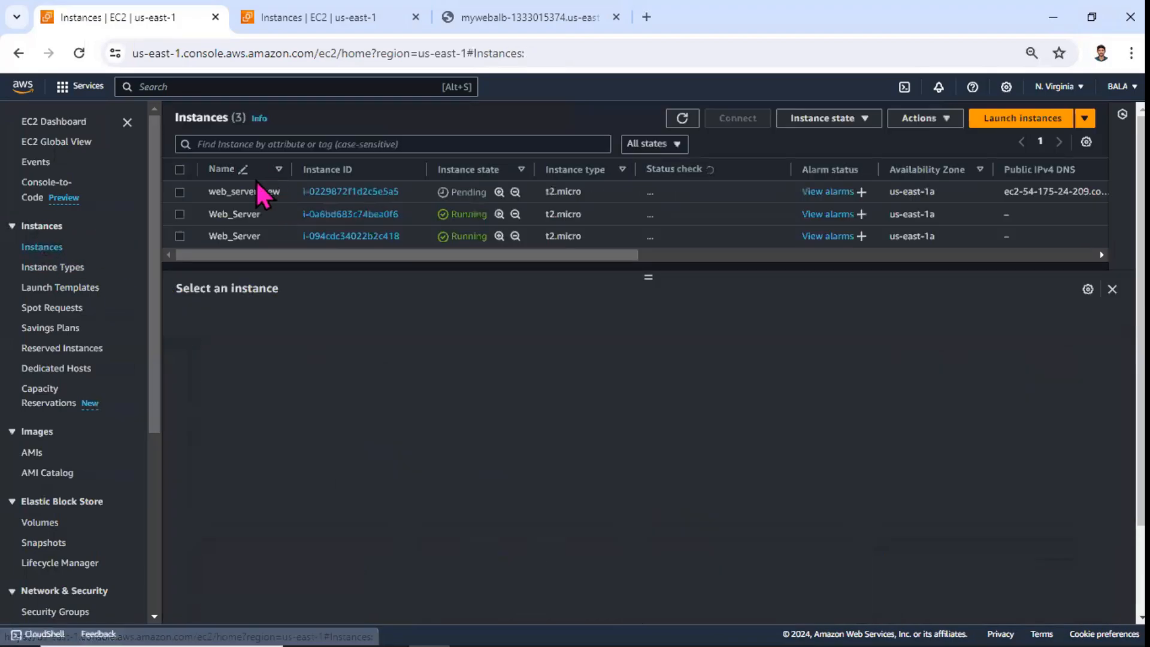
Step: Select the web_server_new instance and refresh the instance list repeatedly to check its state
{"action": "left_click", "coordinate": [180, 192]}
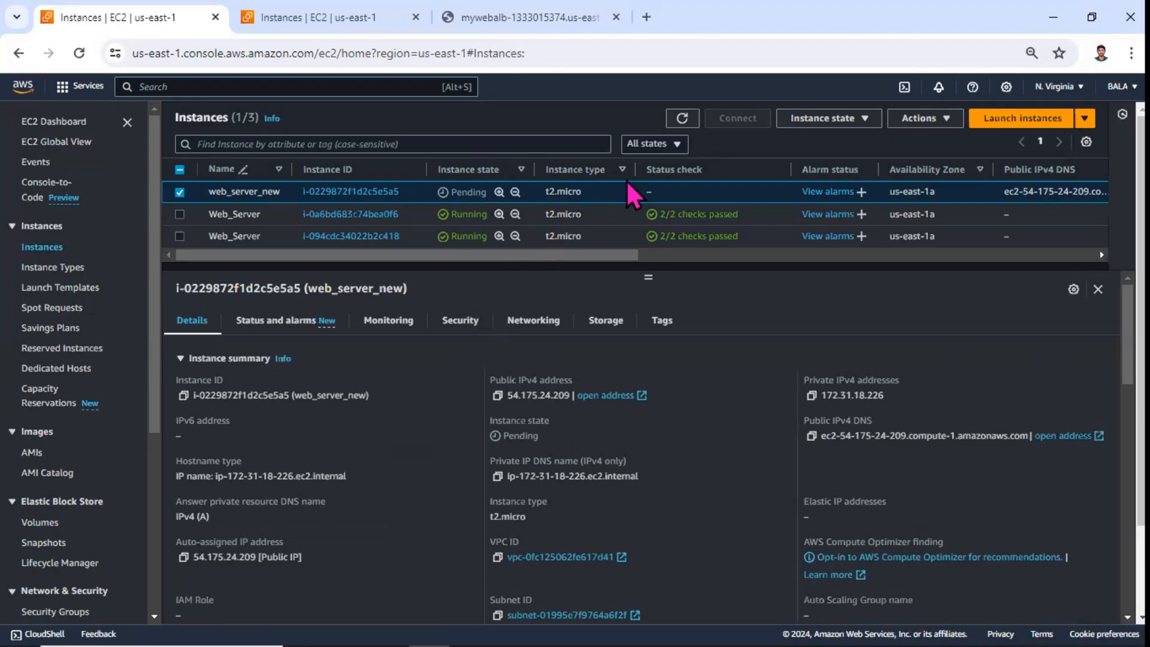
{"action": "left_click", "coordinate": [683, 118]}
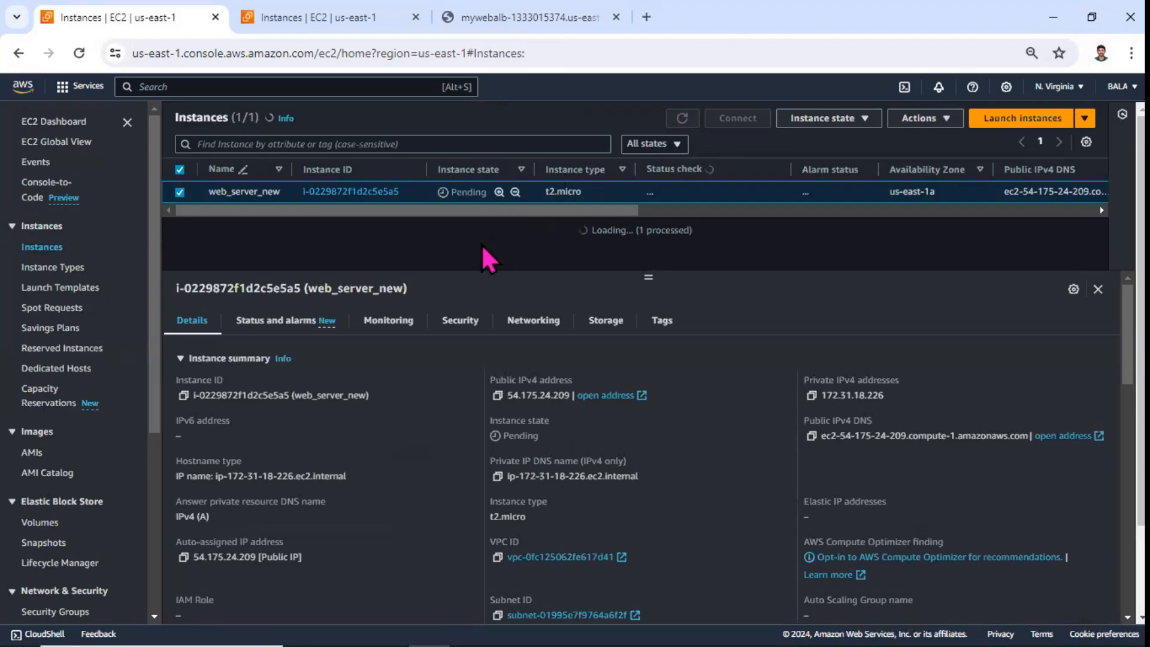
{"action": "left_click", "coordinate": [674, 120]}
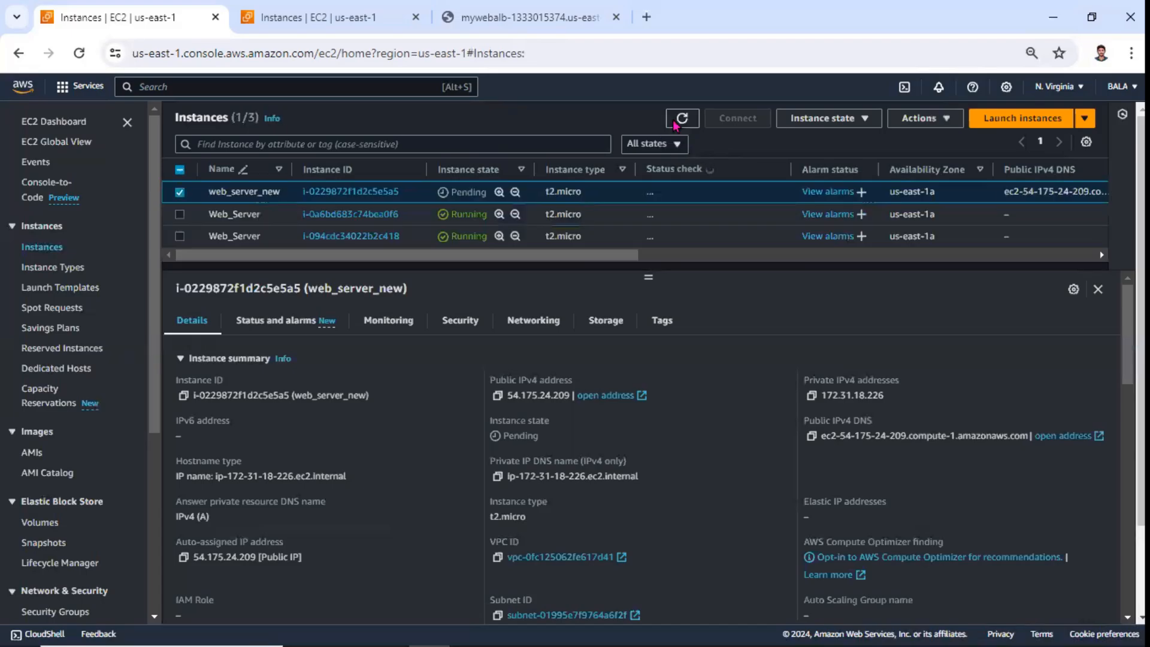
{"action": "left_click", "coordinate": [674, 122]}
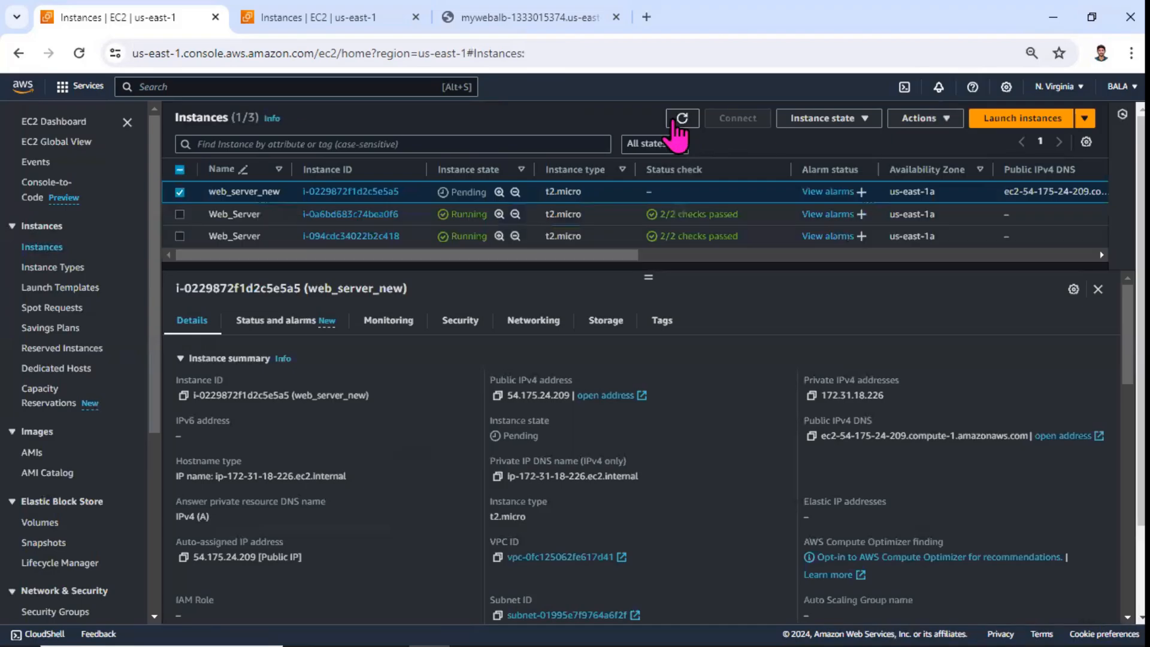
{"action": "left_click", "coordinate": [679, 126]}
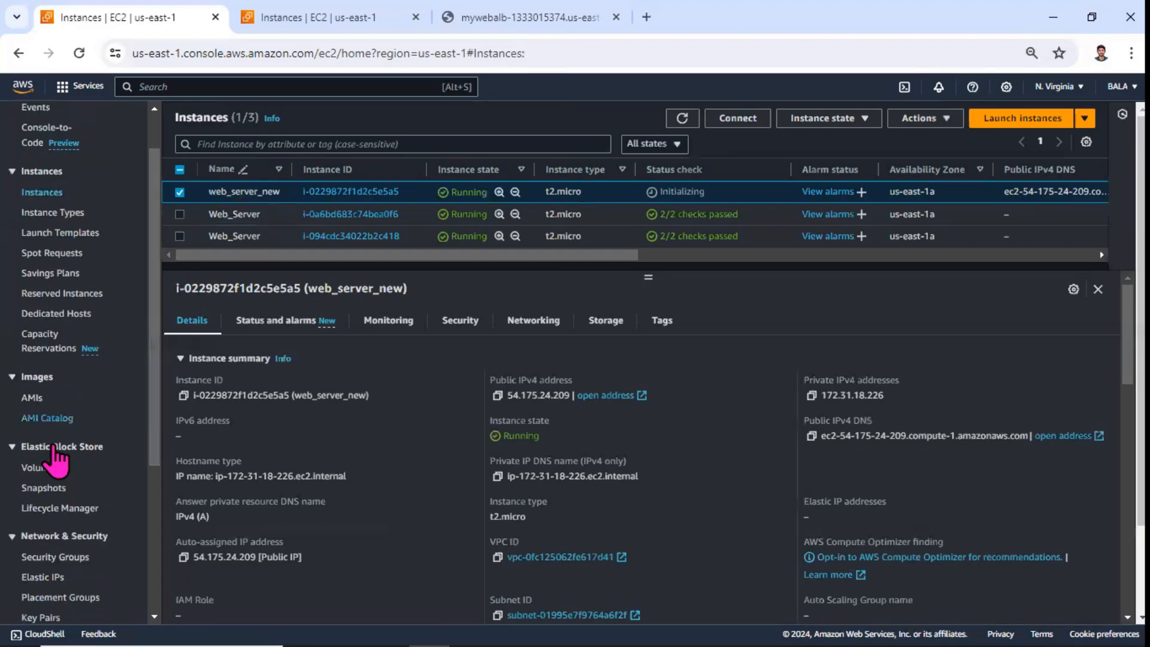
Step: Open the details of the appalbtg1 target group under Load Balancing
{"action": "scroll", "coordinate": [49, 451], "scroll_direction": "down", "scroll_amount": 4}
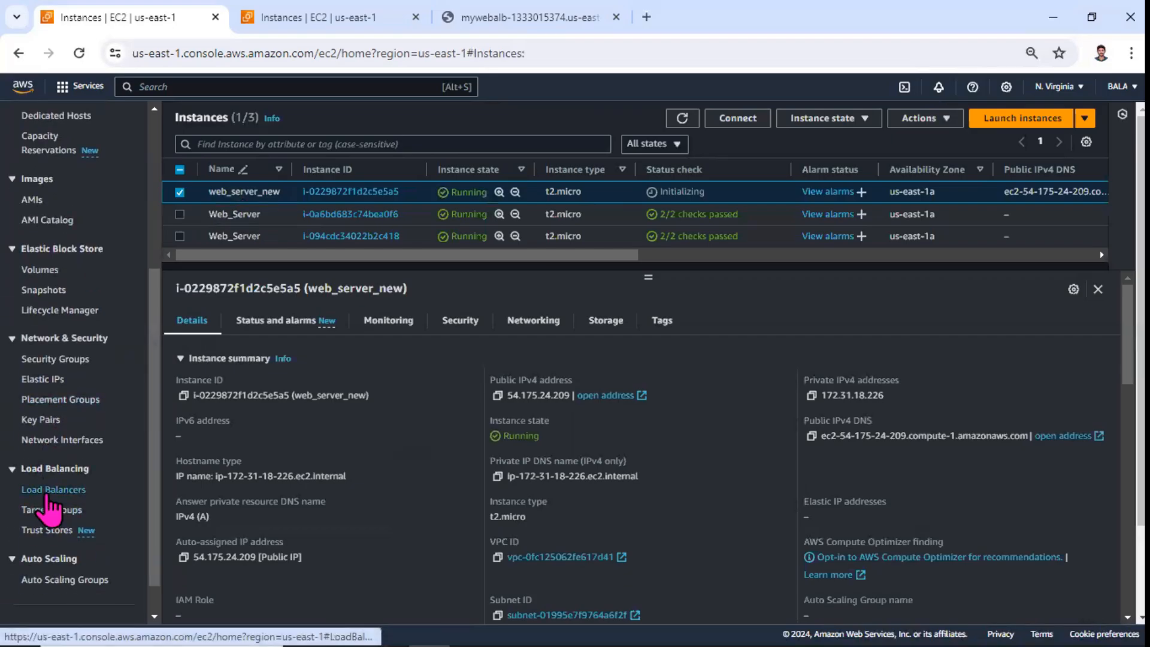
{"action": "left_click", "coordinate": [53, 510]}
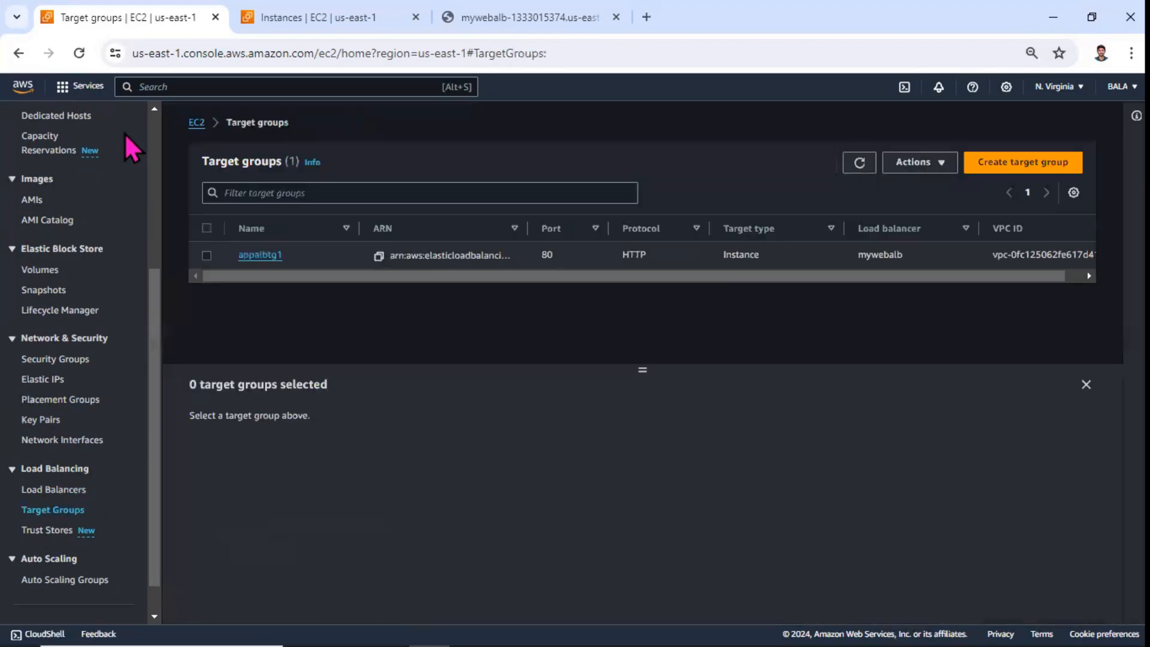
{"action": "left_click", "coordinate": [264, 256]}
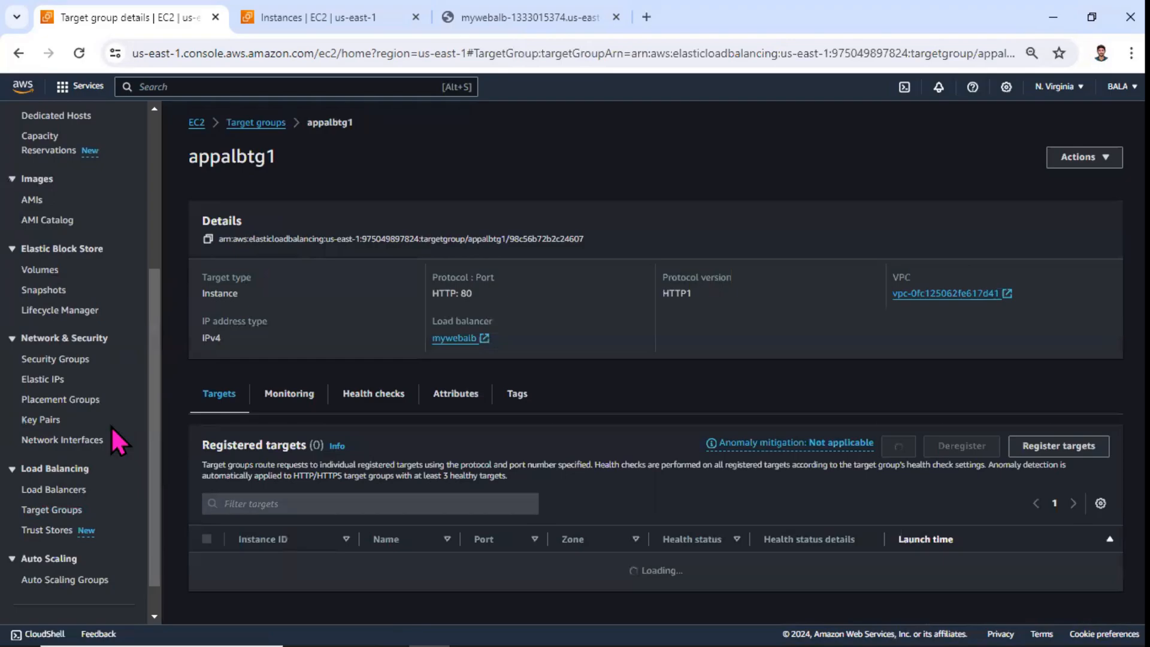
Step: Open the mywebalb load balancer and follow its HTTP:80 listener to the appalbtg1 target group to review the registered targets and their health
{"action": "left_click", "coordinate": [55, 491]}
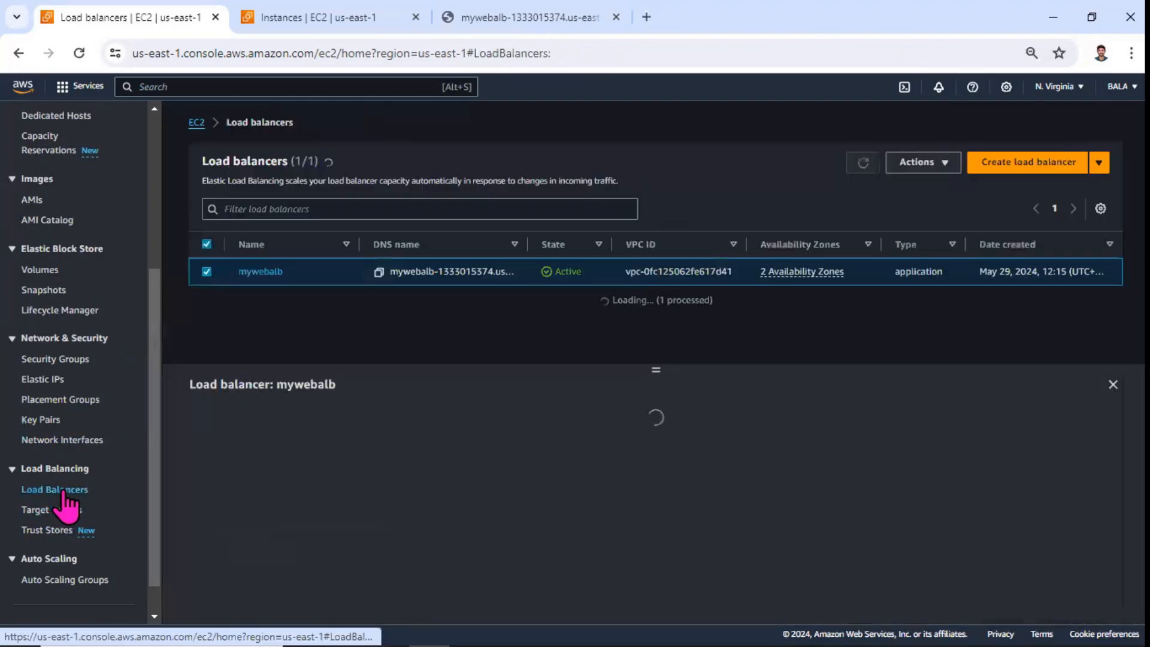
{"action": "left_click", "coordinate": [264, 272]}
{"action": "scroll", "coordinate": [279, 346], "scroll_direction": "down", "scroll_amount": 3}
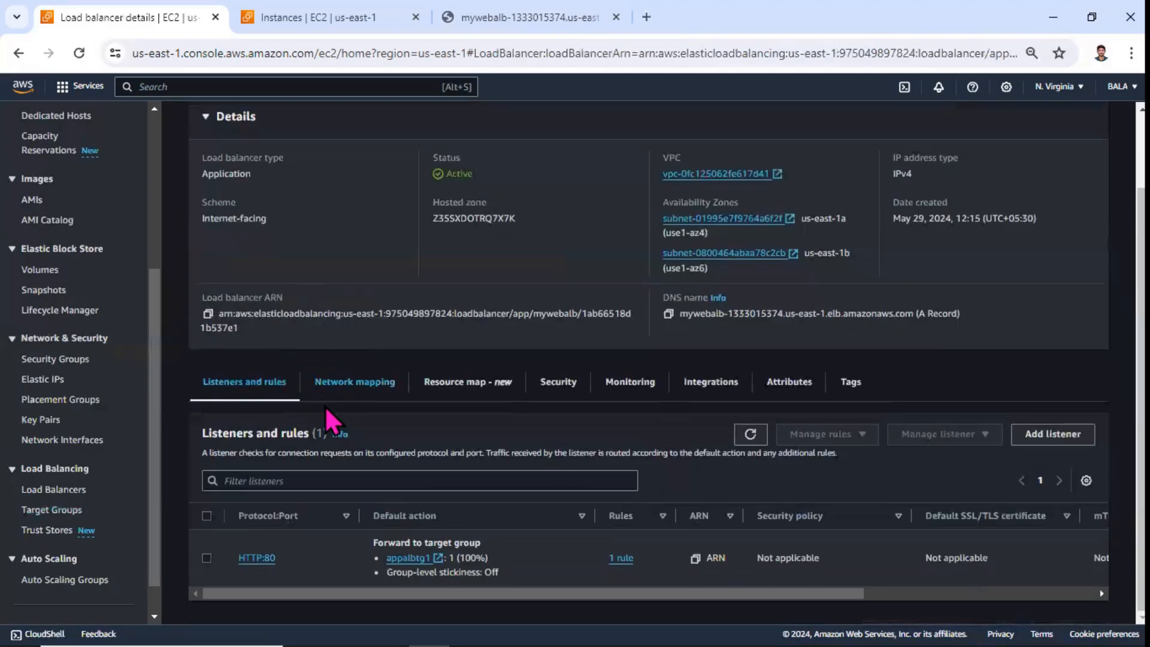
{"action": "left_click", "coordinate": [419, 561]}
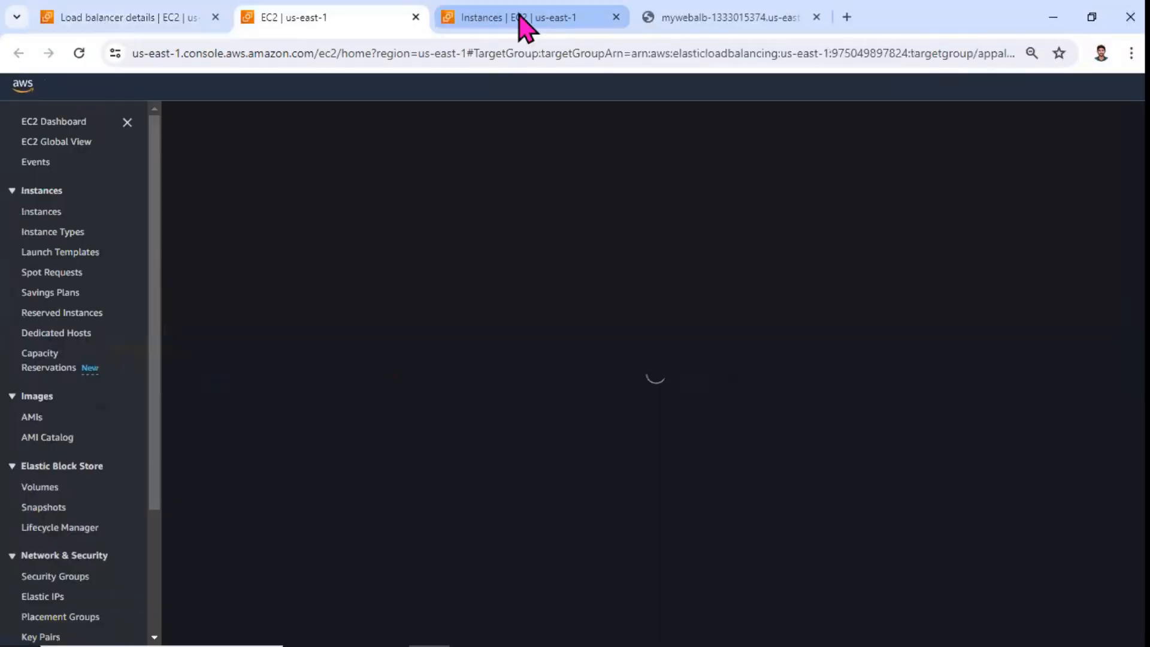
{"action": "middle_click", "coordinate": [527, 27]}
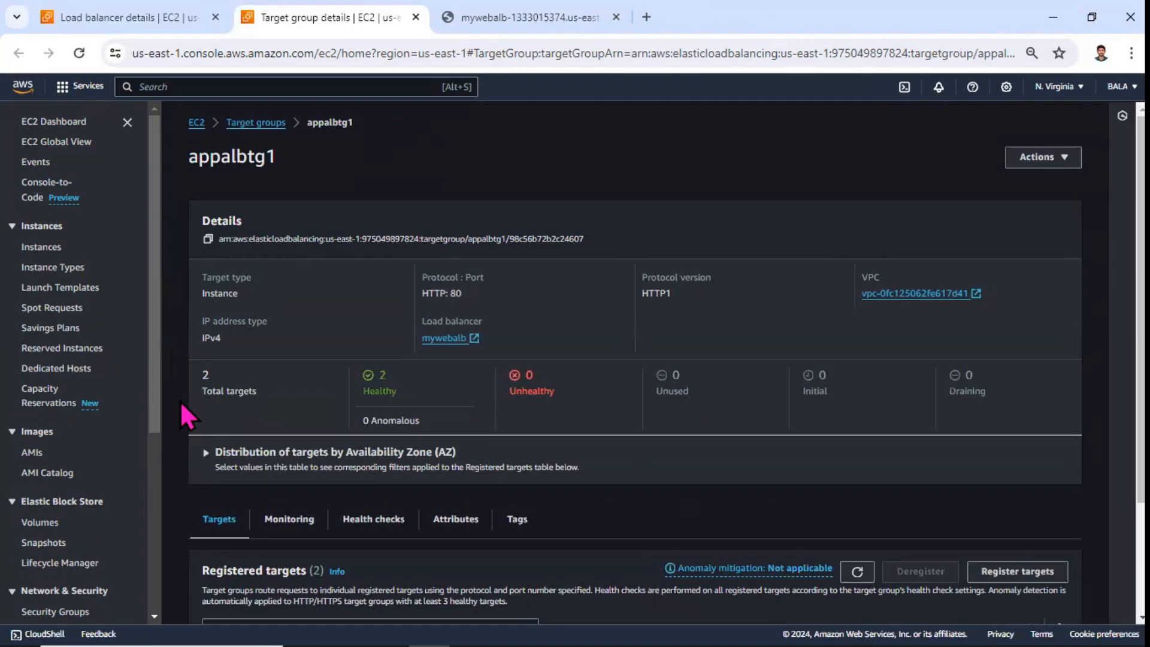
{"action": "scroll", "coordinate": [431, 359], "scroll_direction": "down", "scroll_amount": 3}
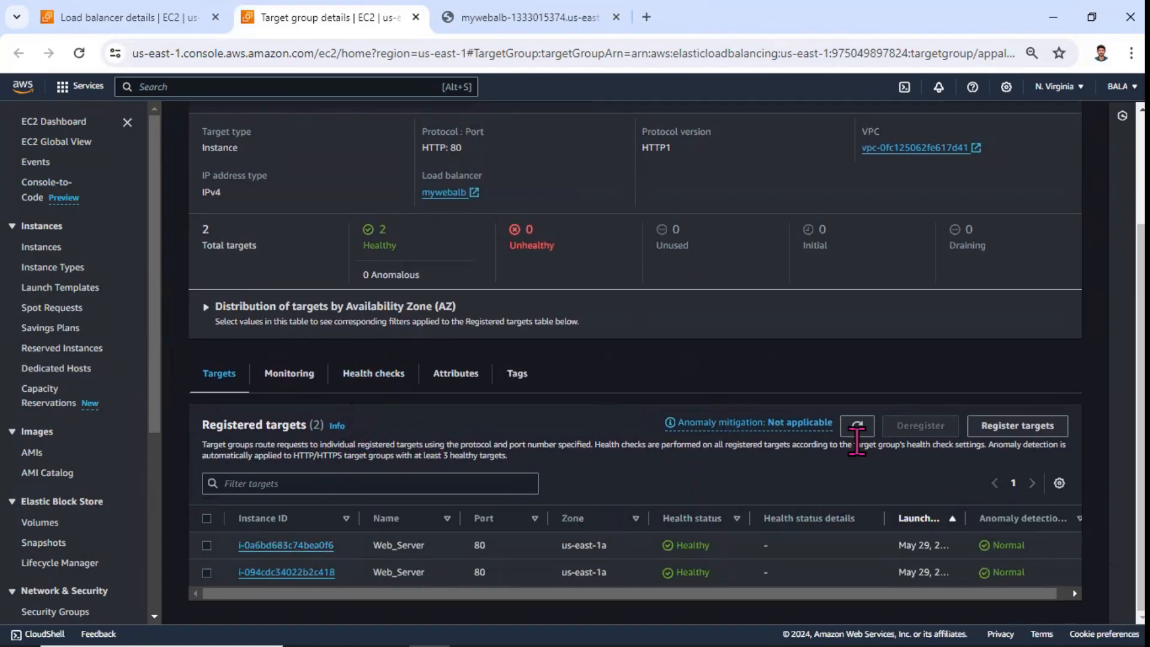
Step: Switch to the load balancer's web page and reload it several times to check which server's hostname responds
{"action": "left_click", "coordinate": [563, 18]}
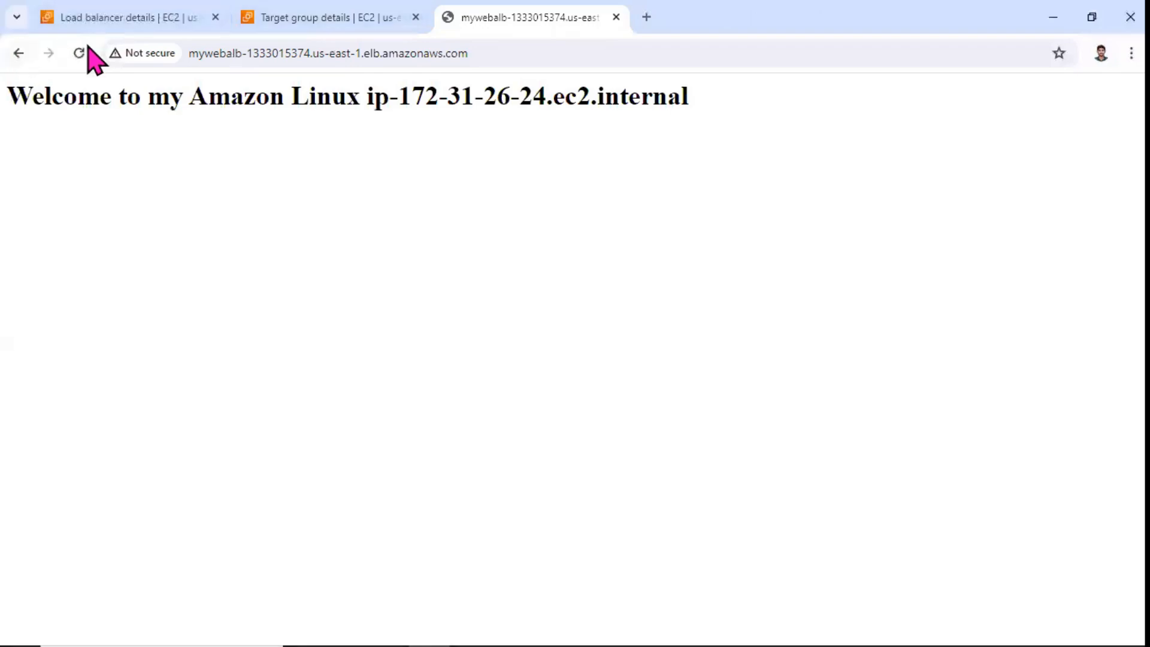
{"action": "left_click_drag", "start_coordinate": [546, 101], "coordinate": [366, 101]}
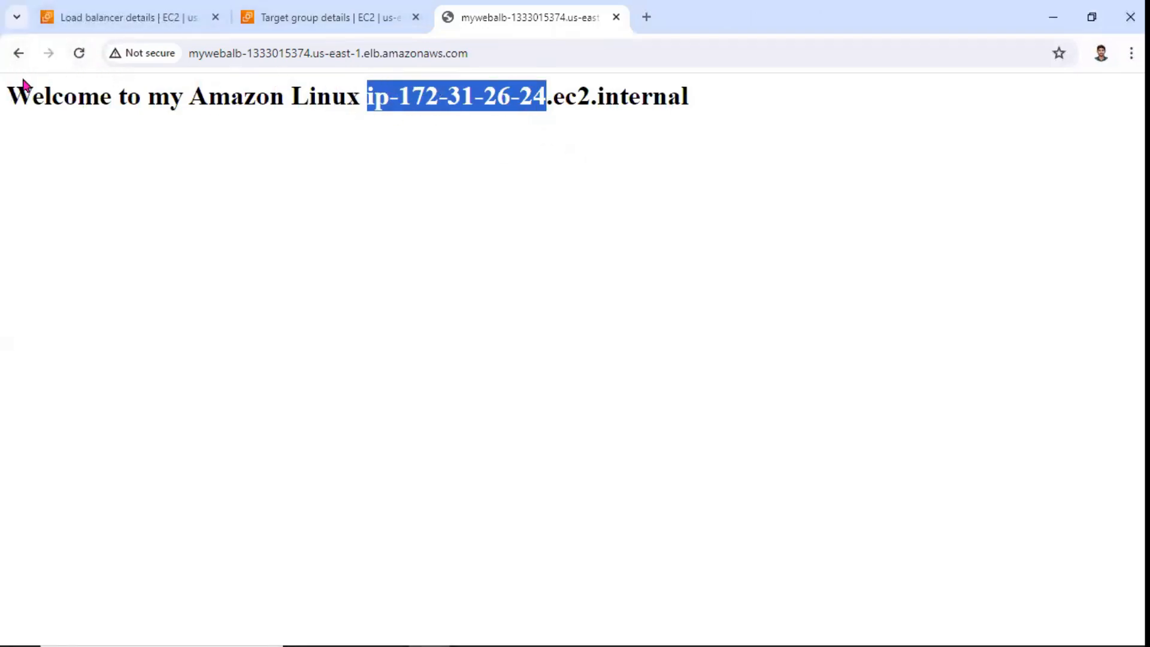
{"action": "left_click", "coordinate": [80, 54]}
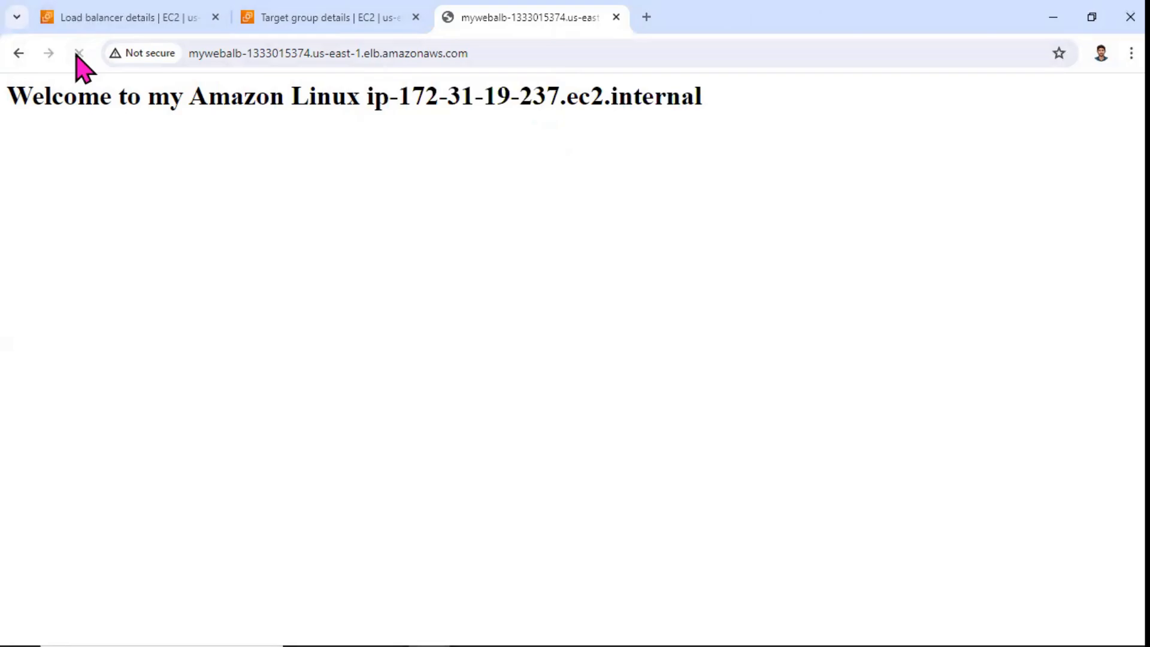
{"action": "left_click", "coordinate": [79, 54]}
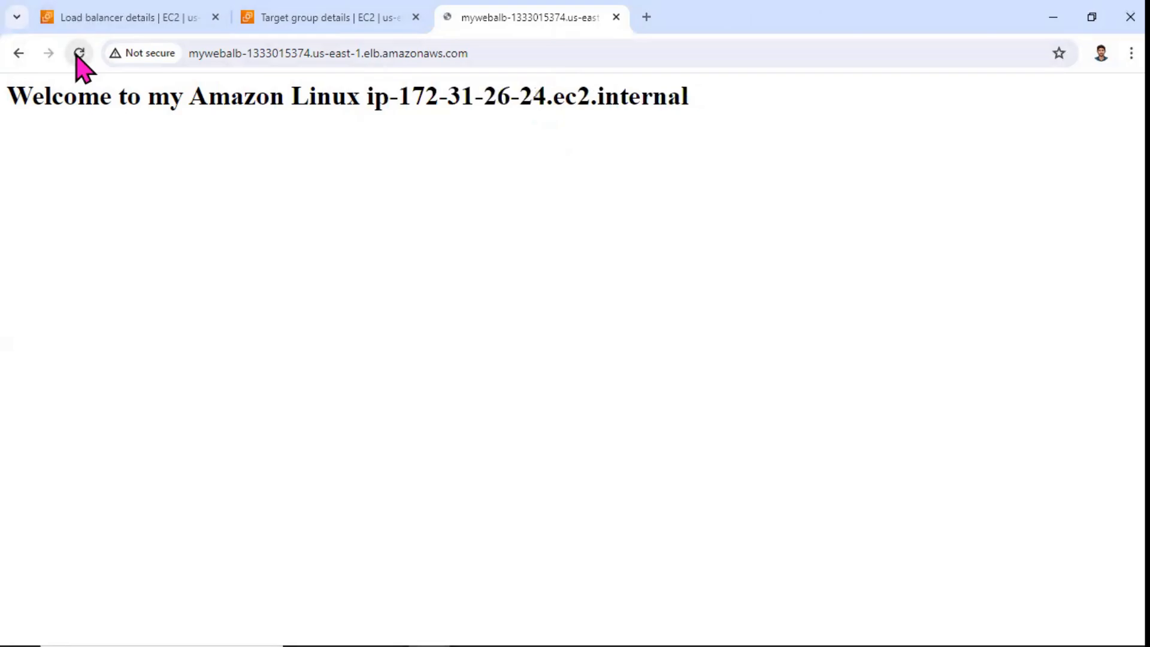
{"action": "left_click", "coordinate": [80, 54]}
{"action": "left_click", "coordinate": [90, 18]}
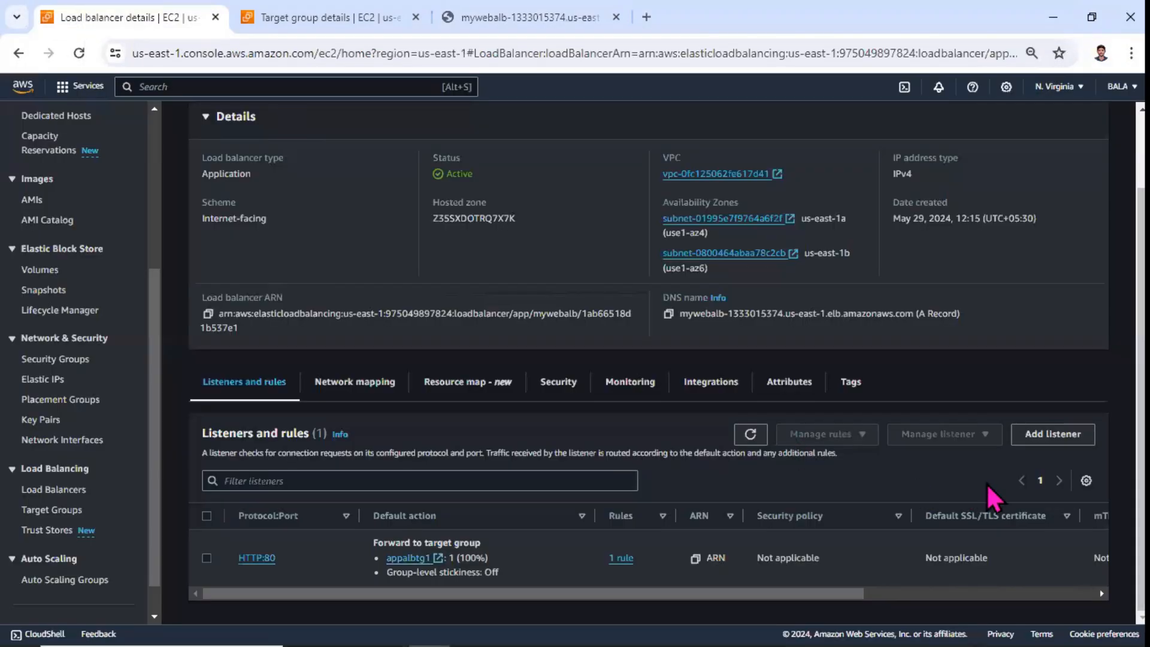
{"action": "left_click", "coordinate": [1064, 438]}
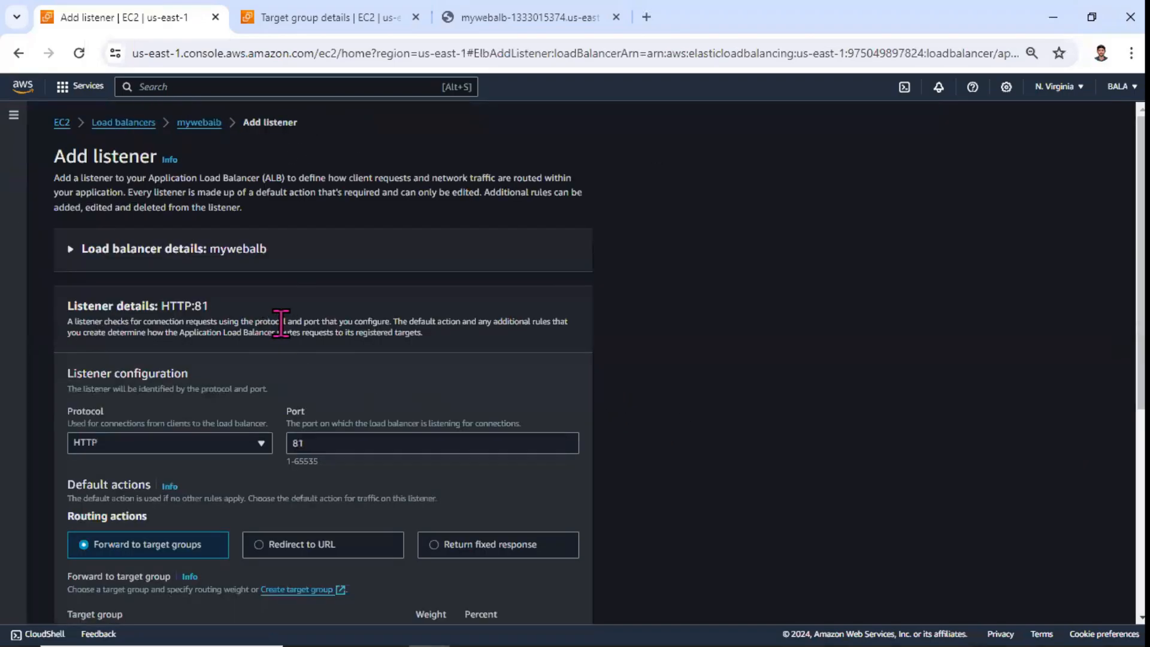
{"action": "left_click", "coordinate": [206, 122]}
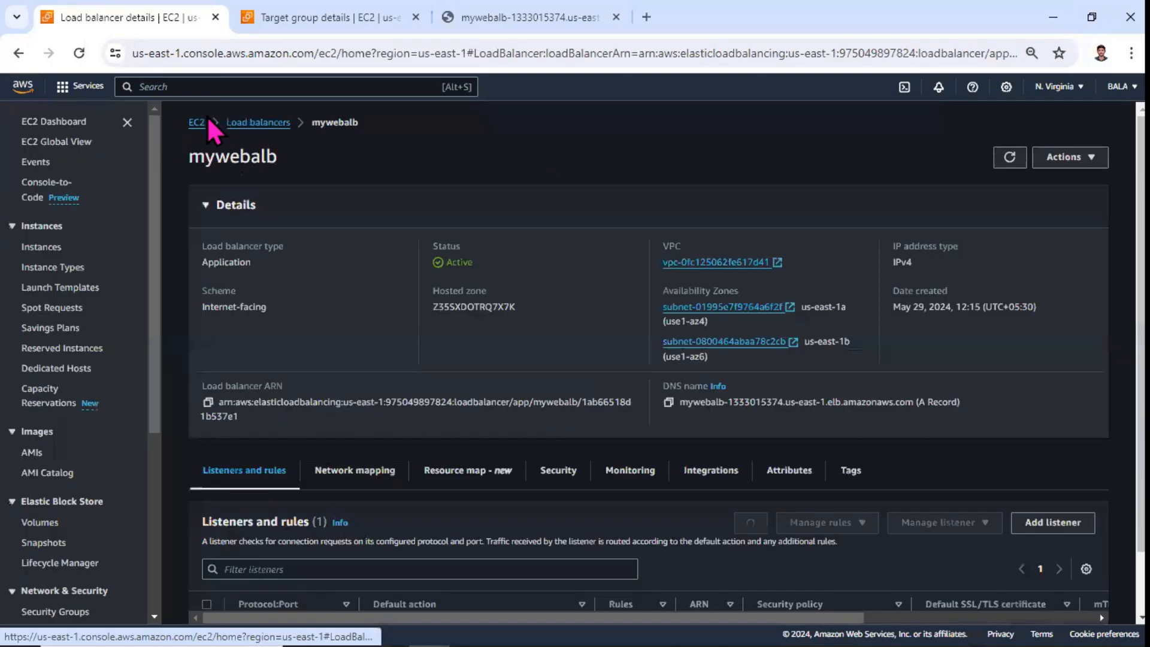
{"action": "scroll", "coordinate": [359, 479], "scroll_direction": "down", "scroll_amount": 2}
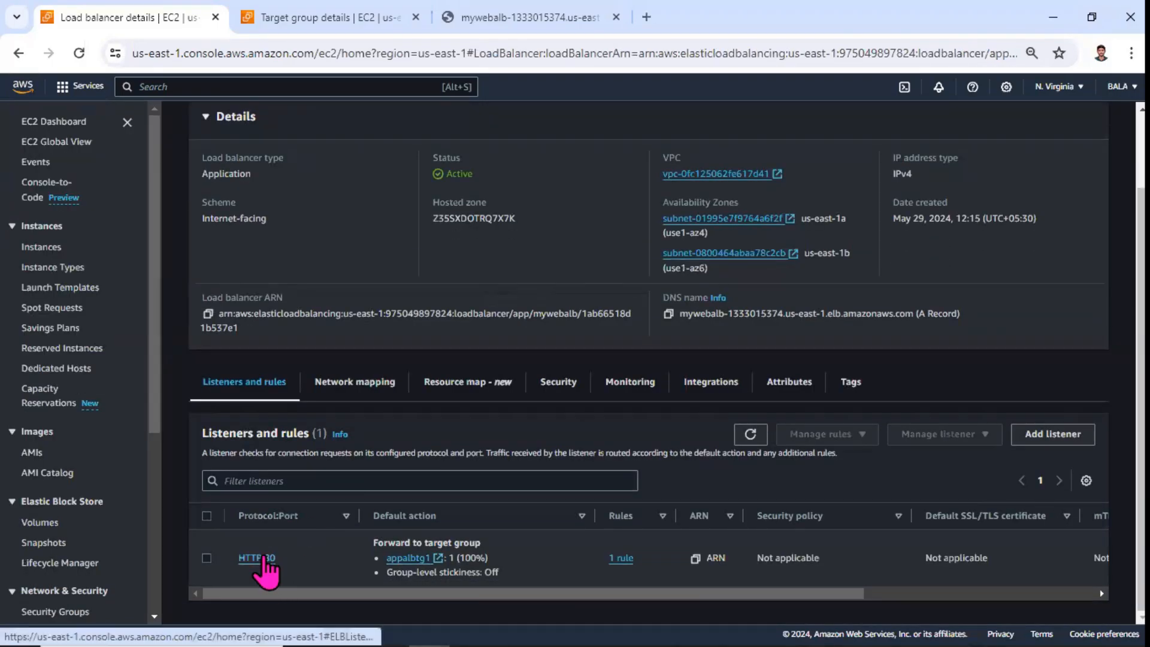
Step: Start registering targets in the appalbtg1 target group and select the web_server_new instance
{"action": "left_click", "coordinate": [363, 18]}
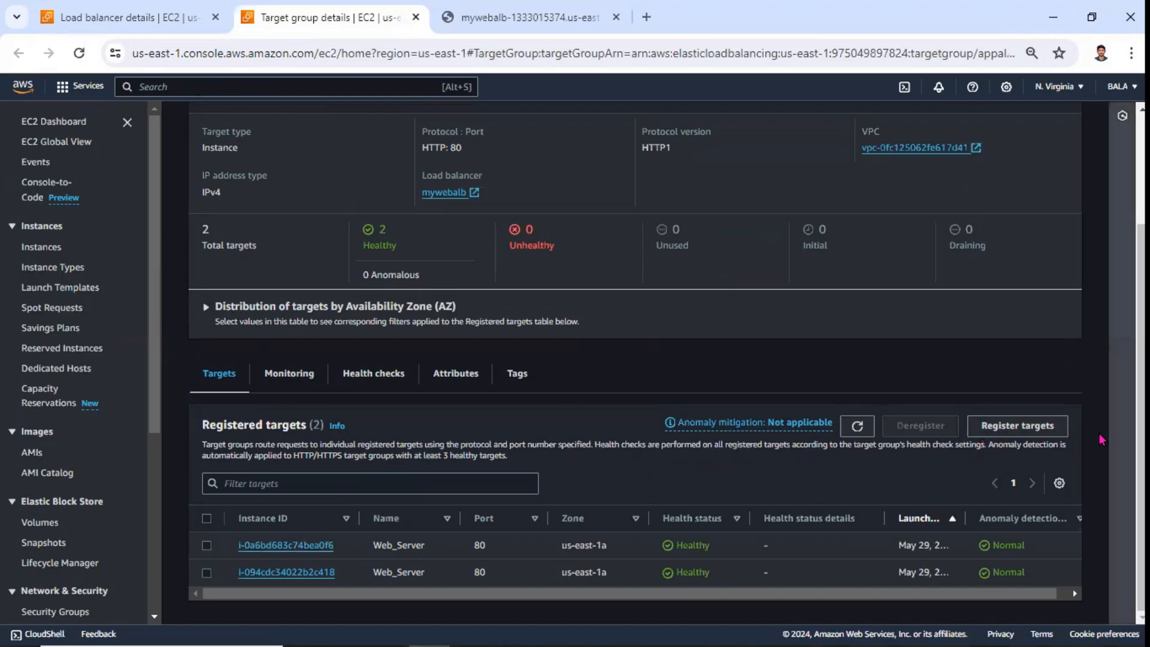
{"action": "left_click", "coordinate": [1038, 440]}
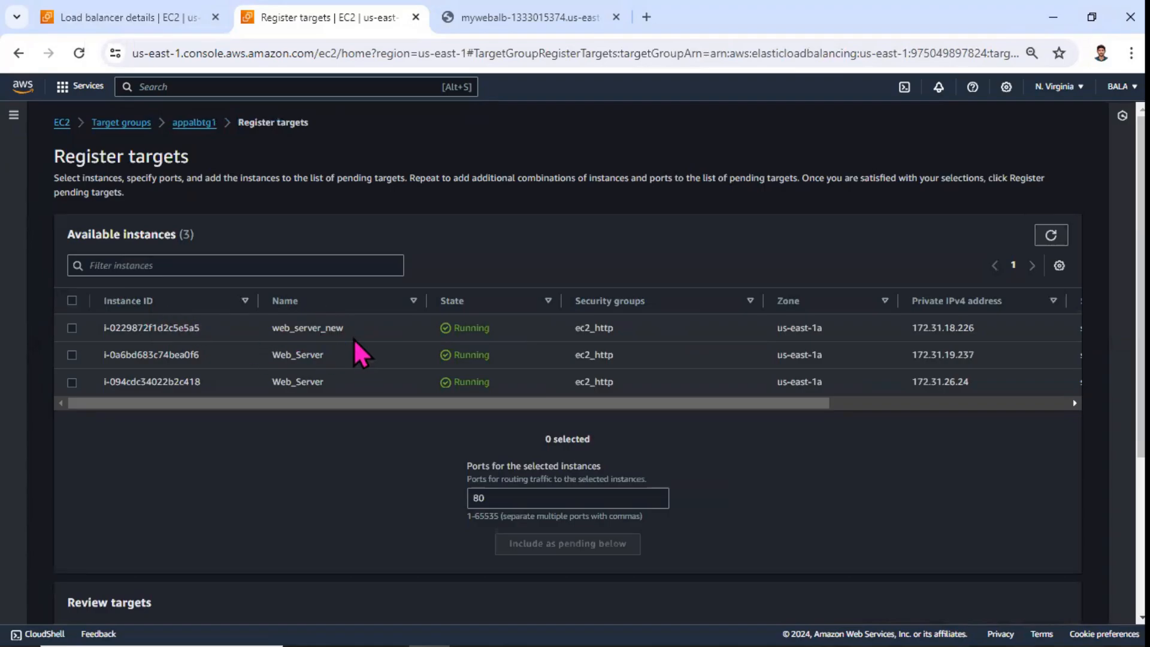
{"action": "scroll", "coordinate": [354, 430], "scroll_direction": "down", "scroll_amount": 2}
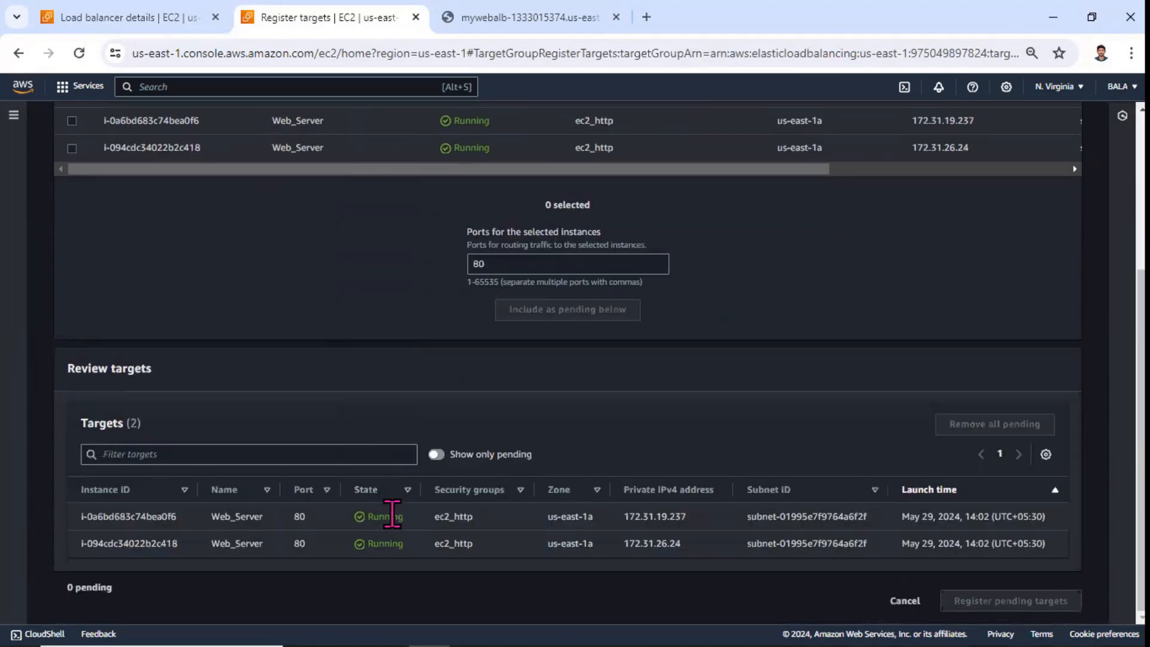
{"action": "scroll", "coordinate": [393, 514], "scroll_direction": "up", "scroll_amount": 1}
{"action": "left_click", "coordinate": [72, 178]}
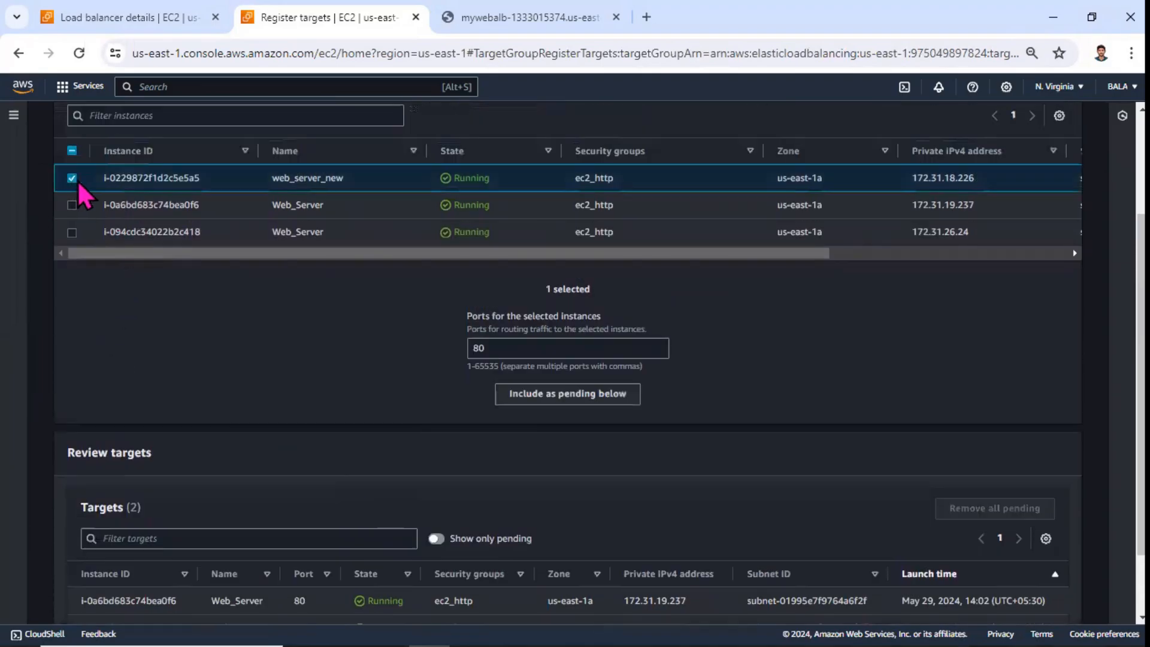
{"action": "left_click_drag", "start_coordinate": [375, 180], "coordinate": [270, 179]}
{"action": "scroll", "coordinate": [441, 264], "scroll_direction": "down", "scroll_amount": 1}
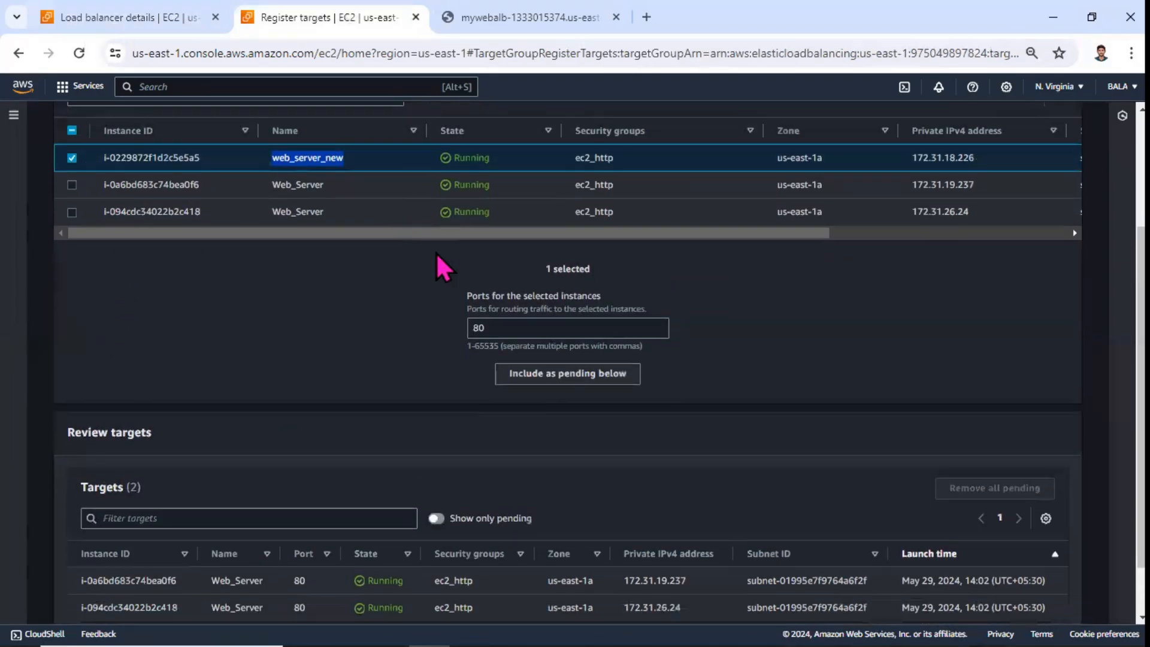
{"action": "scroll", "coordinate": [532, 264], "scroll_direction": "up", "scroll_amount": 3}
{"action": "scroll", "coordinate": [558, 346], "scroll_direction": "down", "scroll_amount": 2}
{"action": "scroll", "coordinate": [558, 346], "scroll_direction": "down", "scroll_amount": 1}
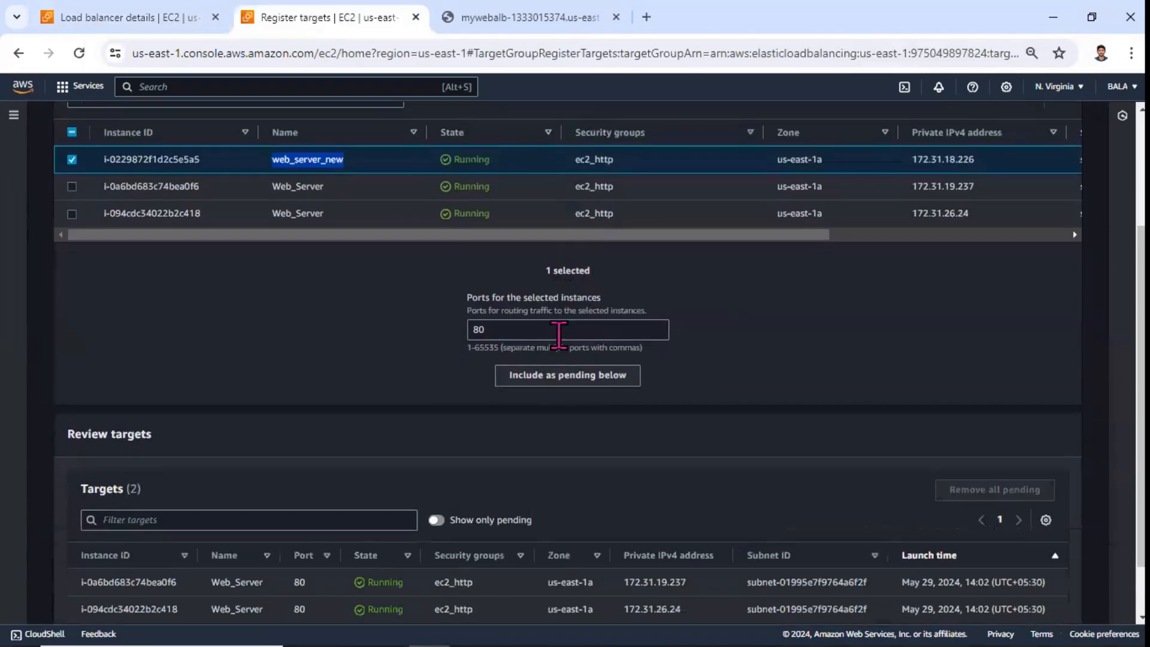
Step: Include the web_server_new instance as pending on port 80 and register the pending target
{"action": "left_click", "coordinate": [557, 333]}
{"action": "double_click", "coordinate": [478, 330]}
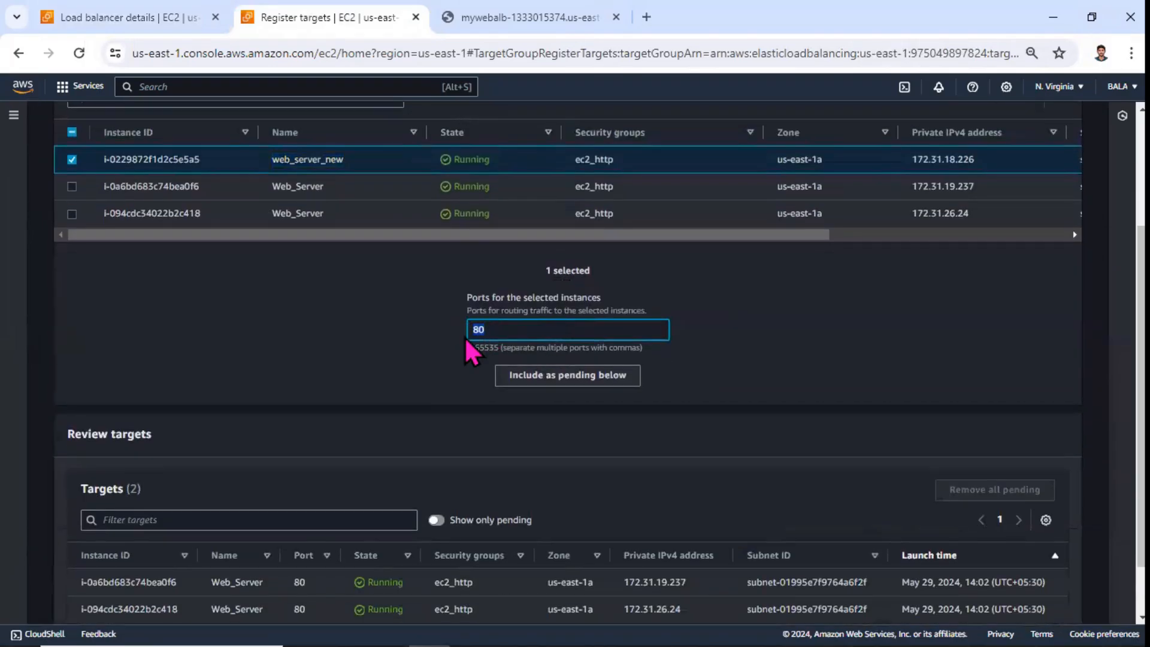
{"action": "left_click", "coordinate": [548, 376]}
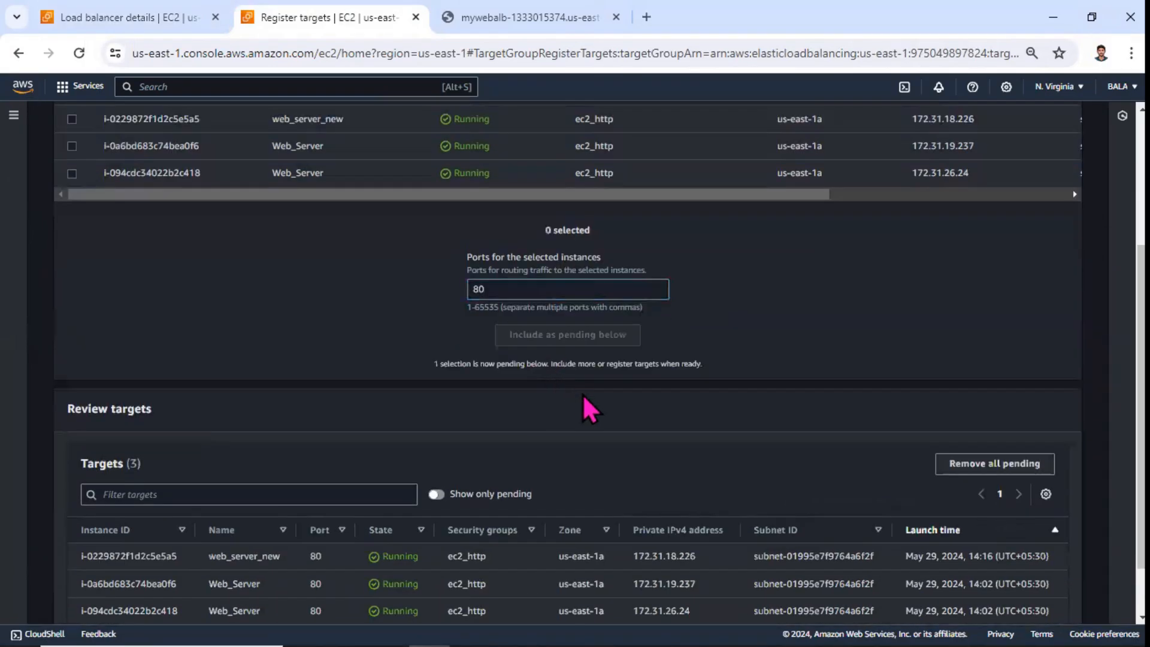
{"action": "scroll", "coordinate": [596, 399], "scroll_direction": "down", "scroll_amount": 1}
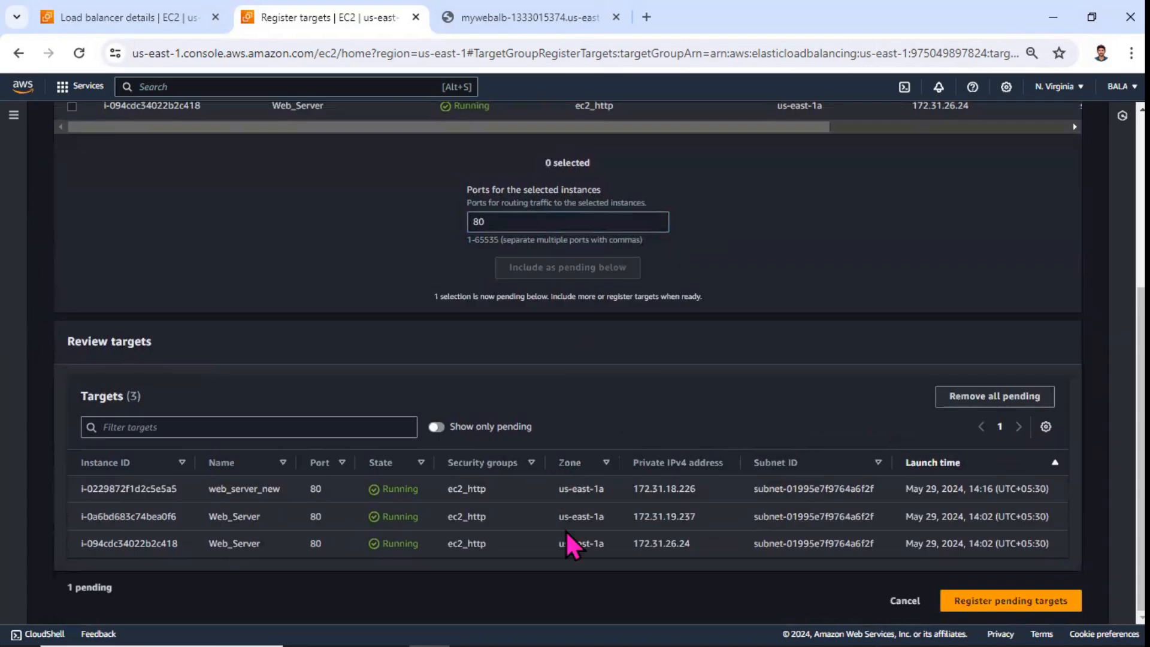
{"action": "left_click", "coordinate": [972, 597]}
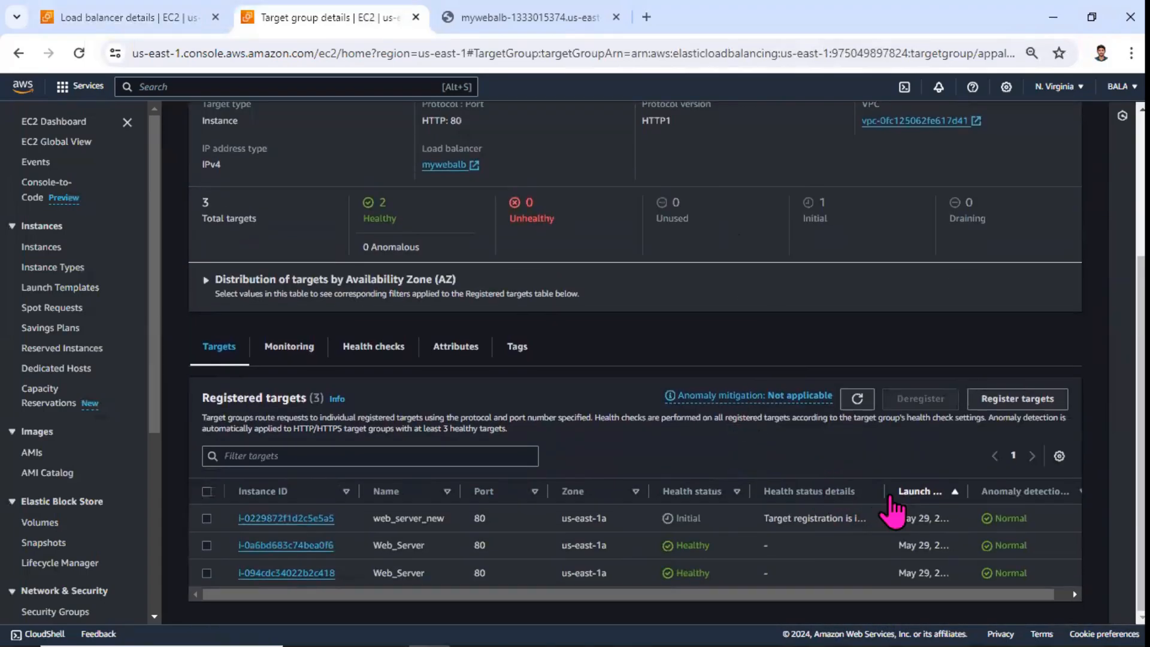
Step: Widen the health status details column and refresh the registered targets to check the new instance's health
{"action": "mouse_move", "coordinate": [886, 491]}
{"action": "left_mouse_down"}
{"action": "mouse_move", "coordinate": [928, 497]}
{"action": "mouse_move", "coordinate": [737, 524]}
{"action": "left_mouse_up"}
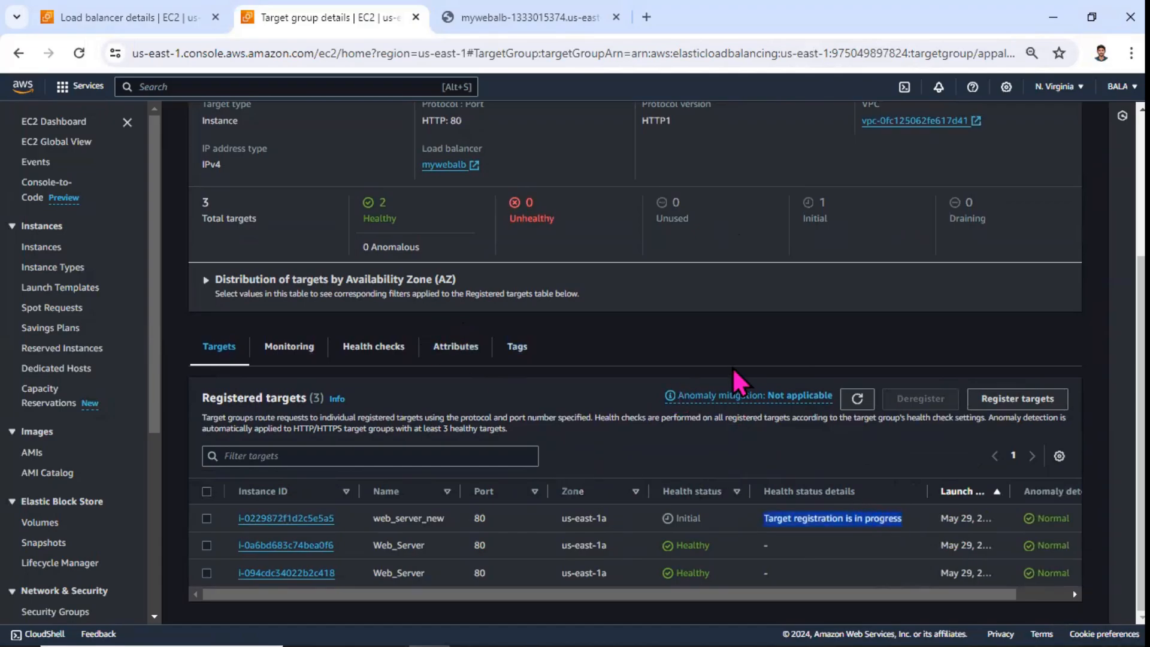
{"action": "left_click", "coordinate": [851, 404]}
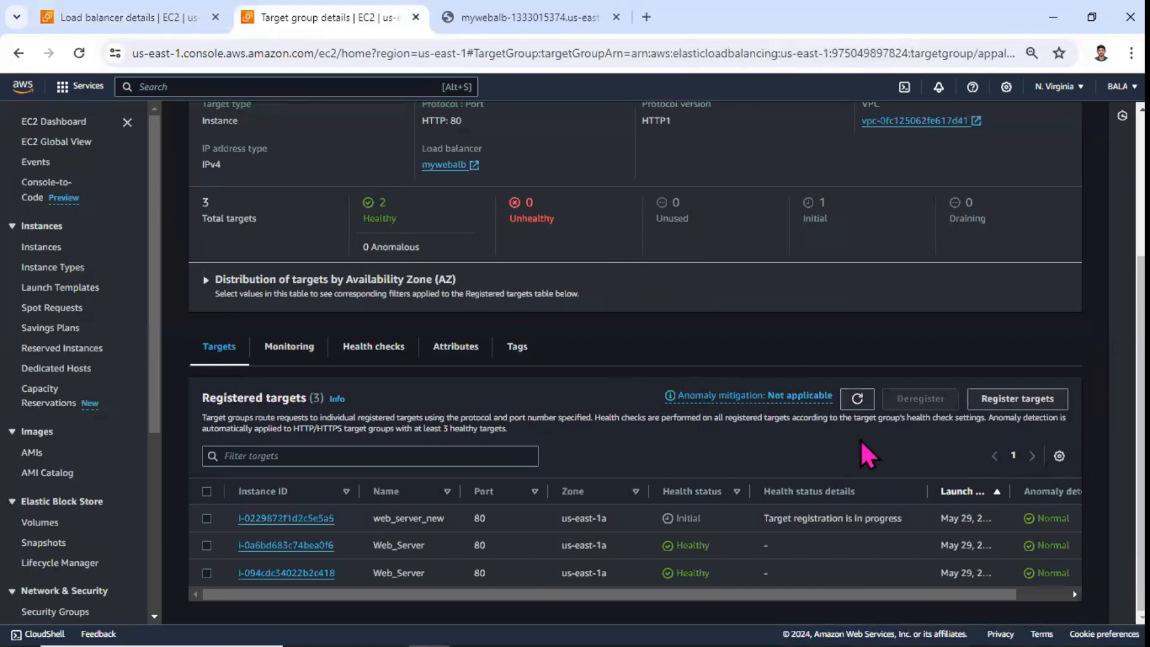
{"action": "left_click", "coordinate": [854, 406]}
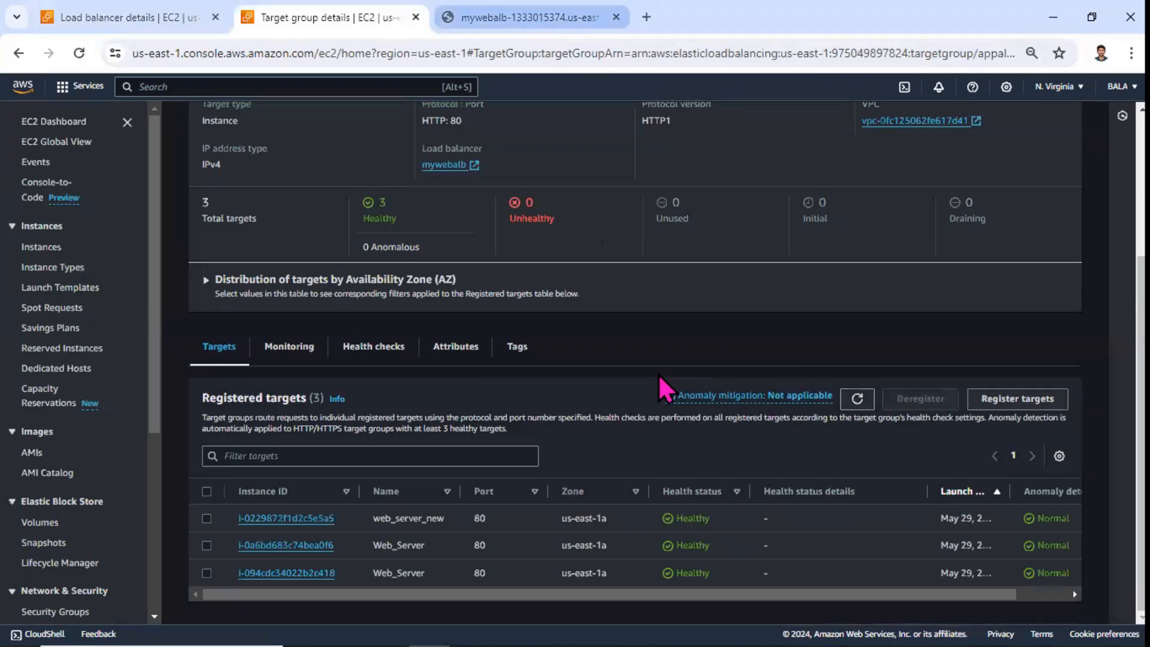
Step: Open the EC2 instances list and compare the two Web_Server instances' private IPv4 addresses with the hostname on the load balancer's page
{"action": "left_click", "coordinate": [537, 14]}
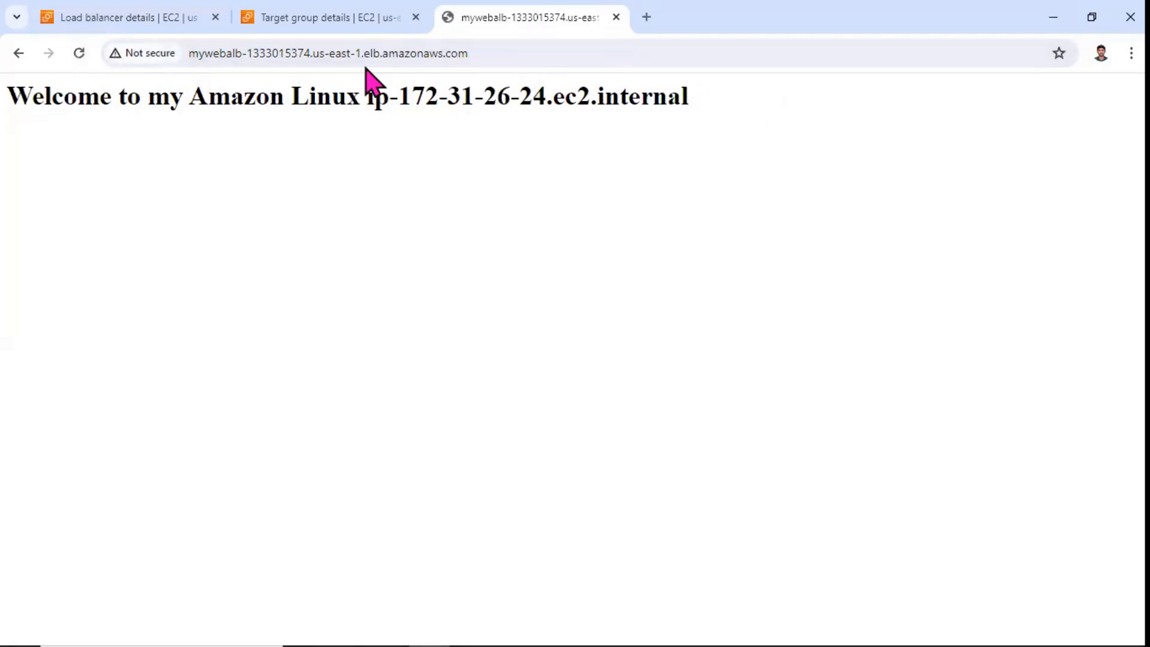
{"action": "left_click", "coordinate": [109, 20]}
{"action": "left_click", "coordinate": [43, 247]}
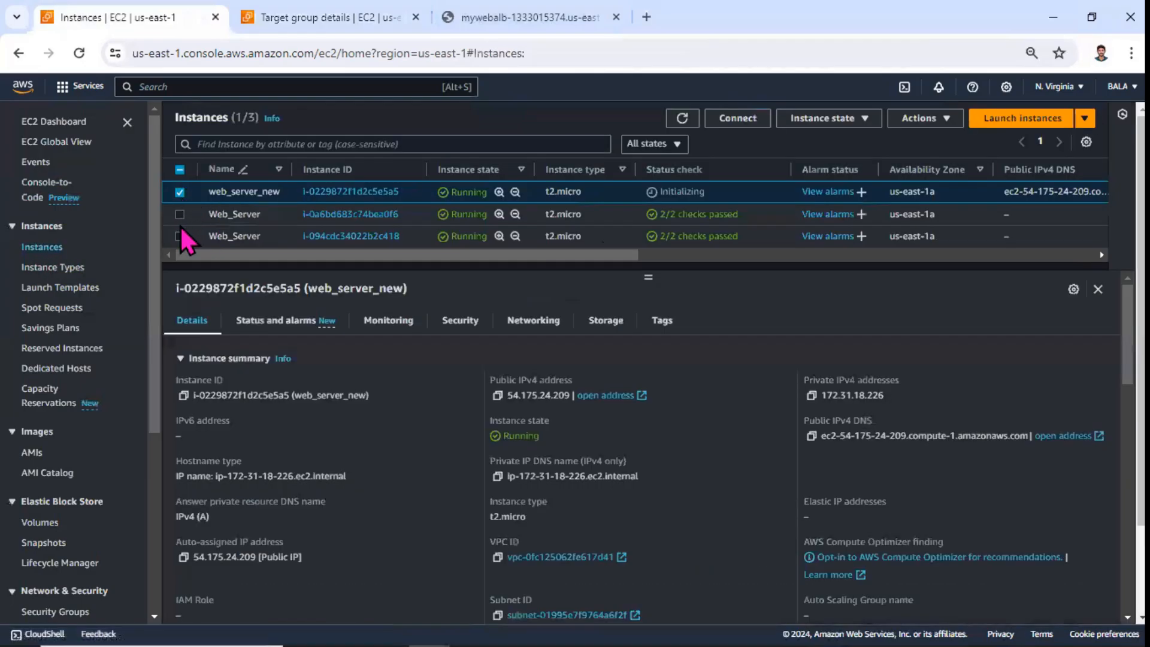
{"action": "left_click", "coordinate": [179, 193]}
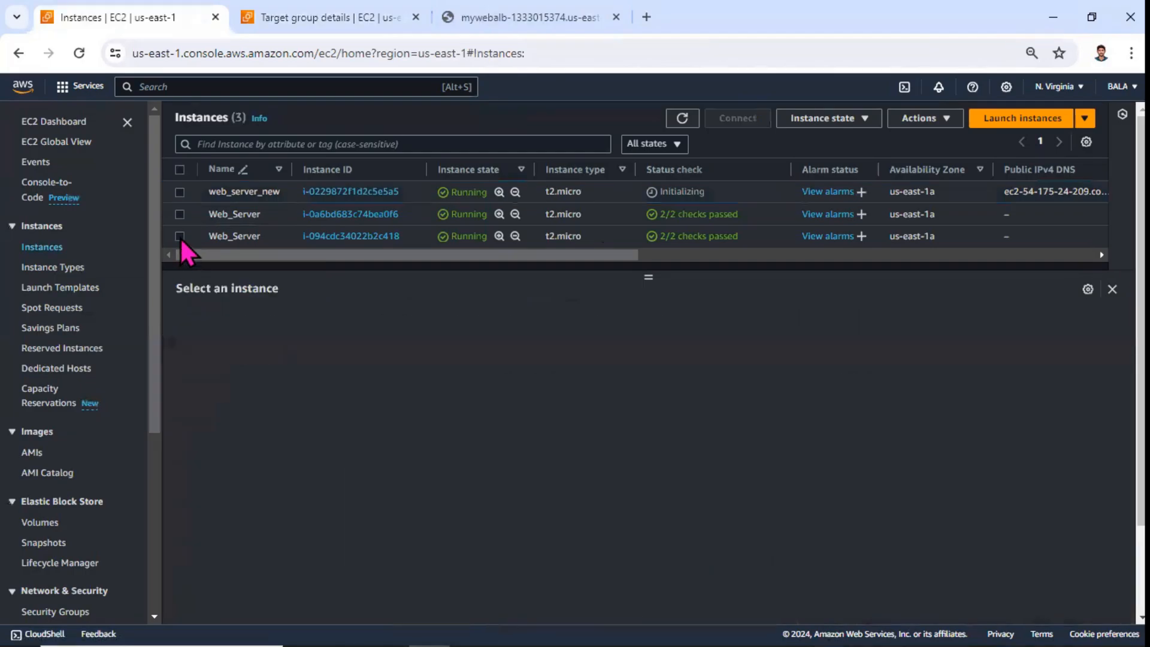
{"action": "left_click", "coordinate": [180, 238]}
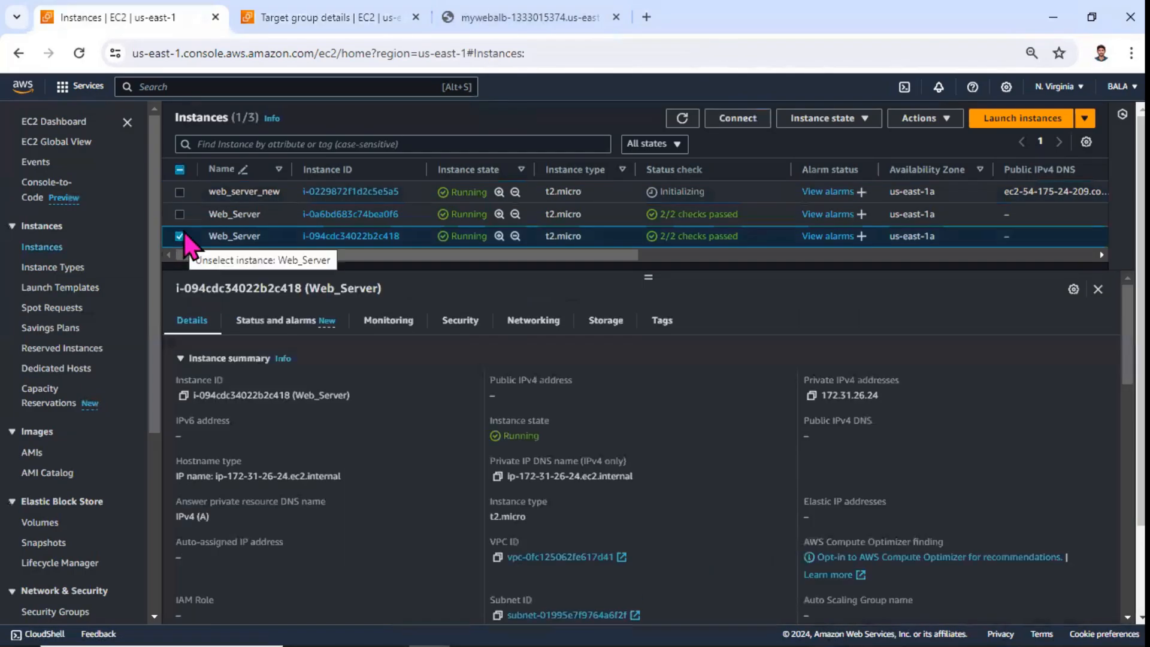
{"action": "left_click", "coordinate": [178, 224]}
{"action": "left_click", "coordinate": [180, 237]}
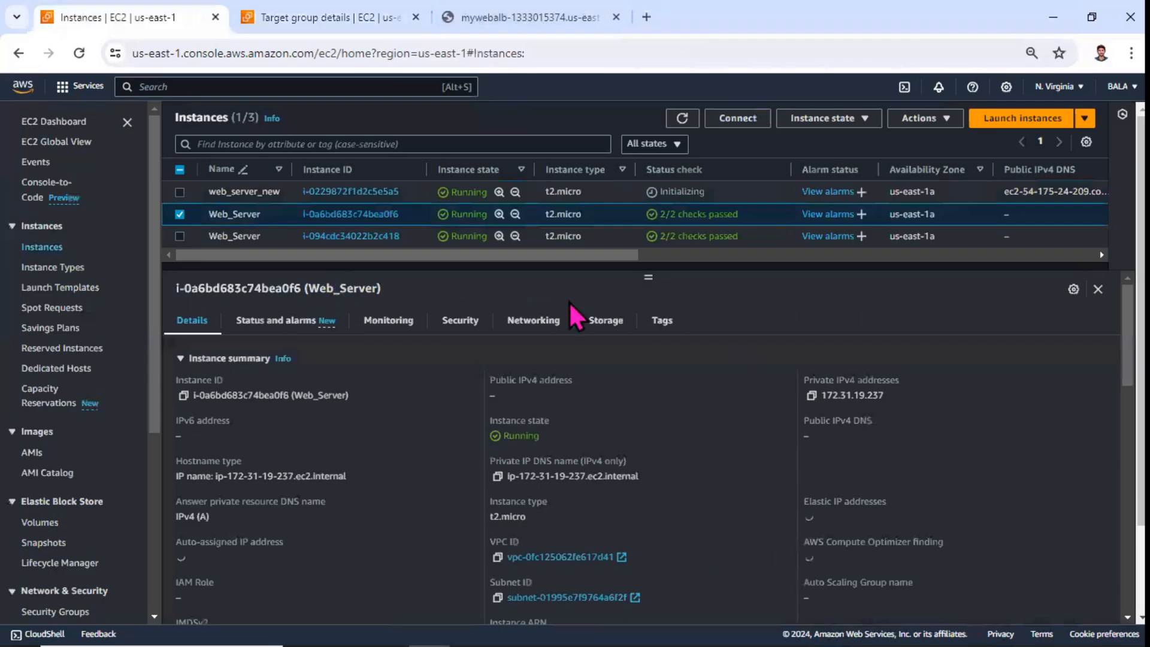
{"action": "left_click_drag", "start_coordinate": [886, 395], "coordinate": [847, 395]}
{"action": "left_click", "coordinate": [568, 18]}
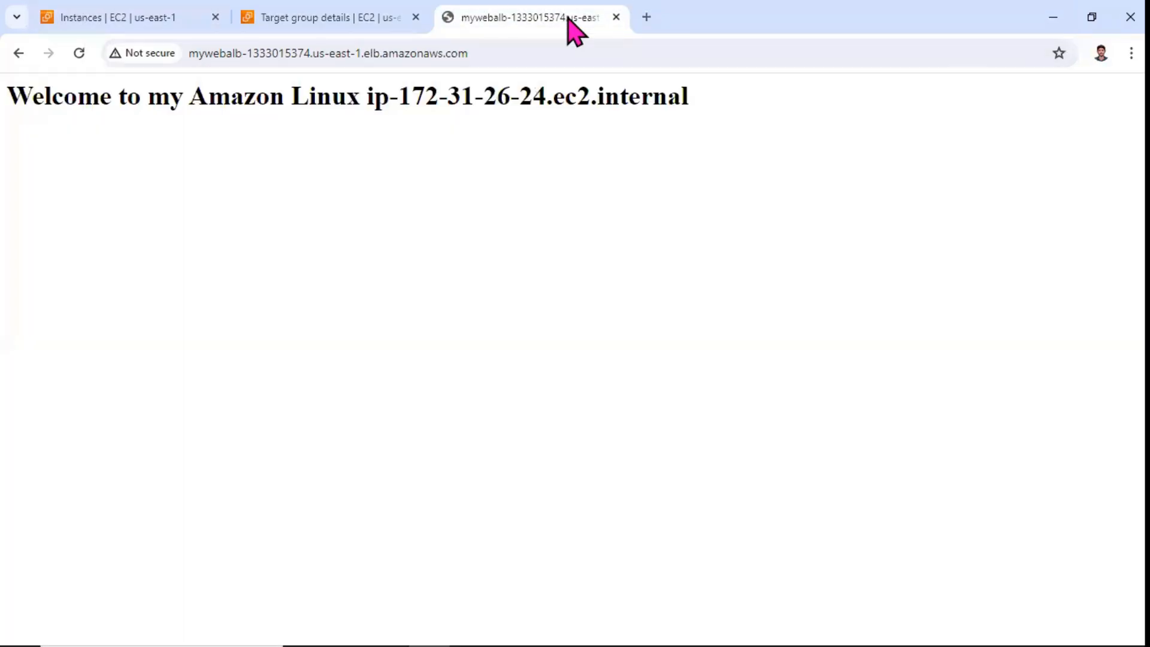
Step: Go through web_server_new and both Web_Server instances in the instances list to review each one's private IPv4 address
{"action": "left_click", "coordinate": [118, 14]}
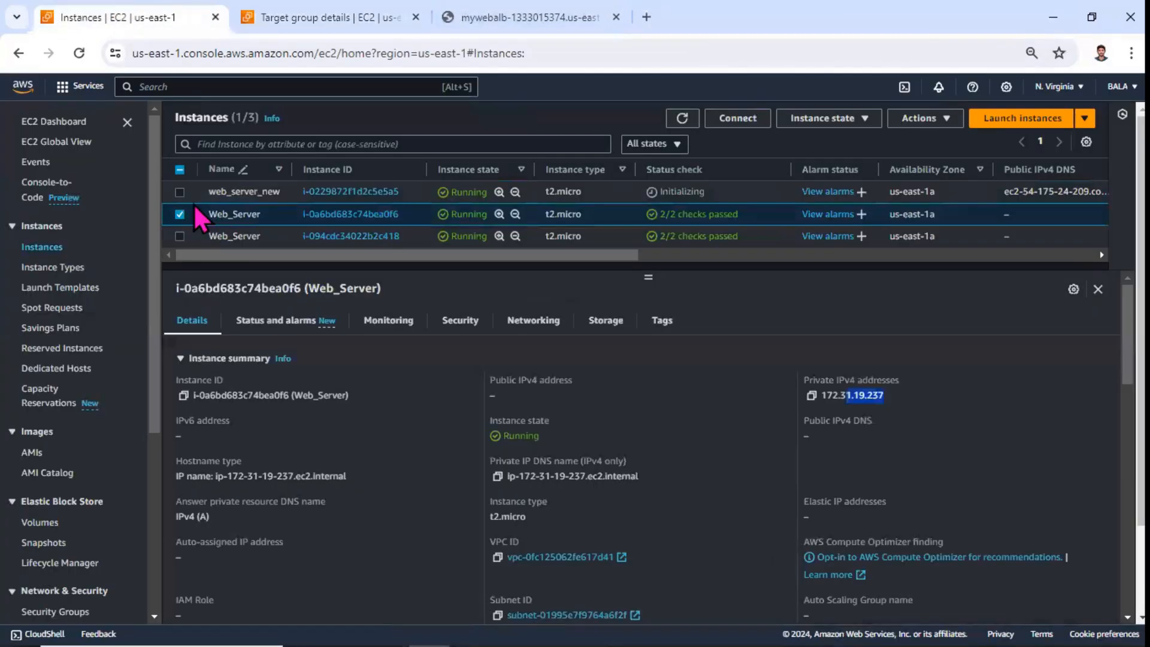
{"action": "left_click", "coordinate": [180, 214]}
{"action": "left_click", "coordinate": [180, 192]}
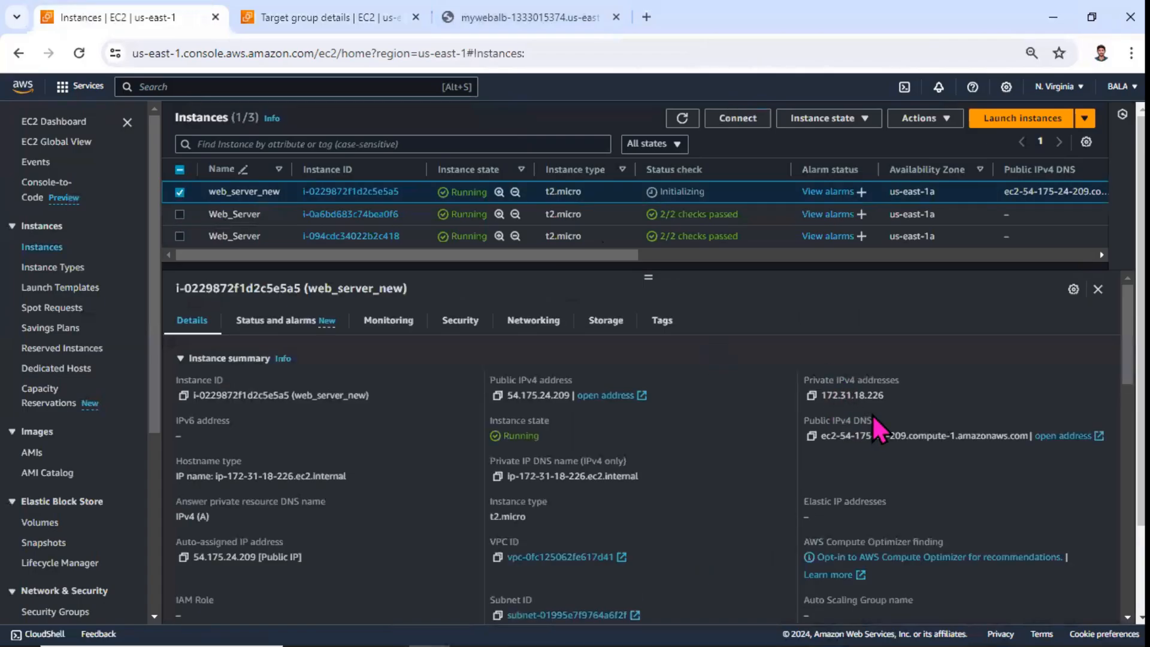
{"action": "left_click_drag", "start_coordinate": [898, 395], "coordinate": [828, 396]}
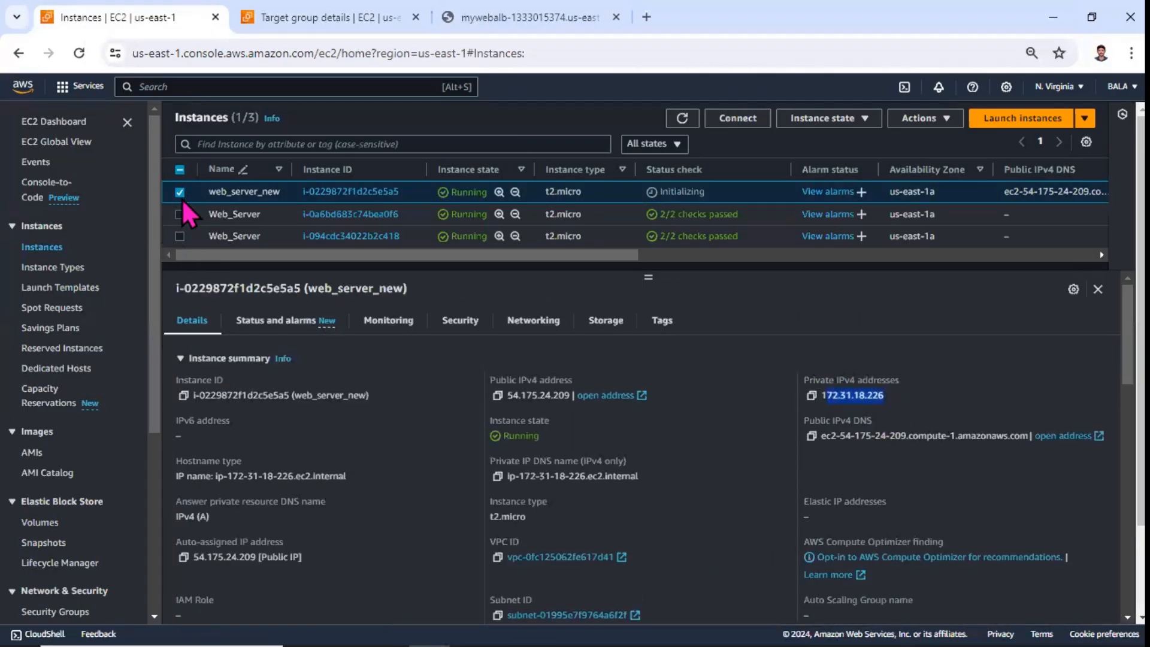
{"action": "left_click", "coordinate": [181, 192]}
{"action": "left_click", "coordinate": [180, 214]}
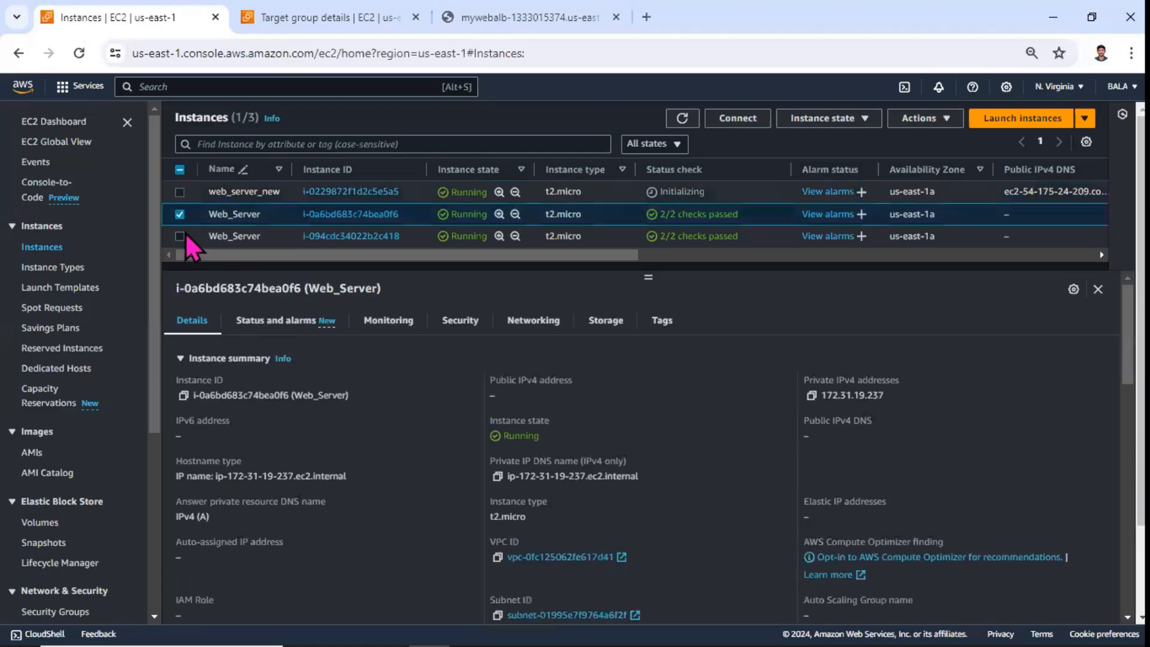
{"action": "left_click", "coordinate": [181, 214]}
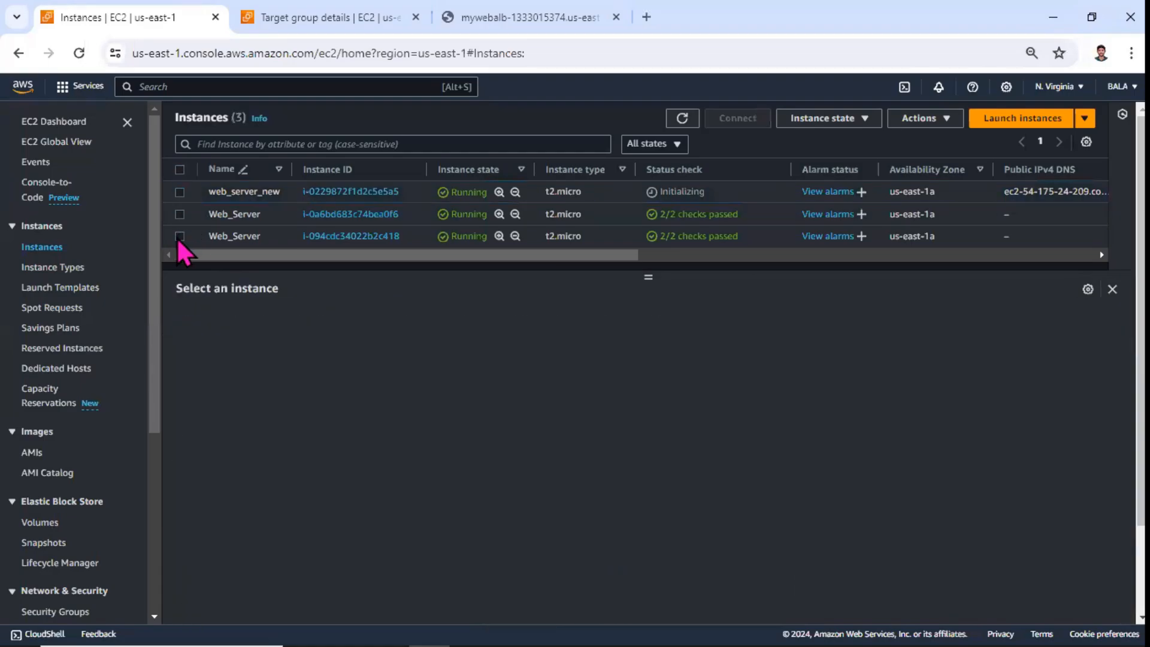
{"action": "left_click", "coordinate": [180, 236]}
{"action": "left_click_drag", "start_coordinate": [880, 395], "coordinate": [813, 397]}
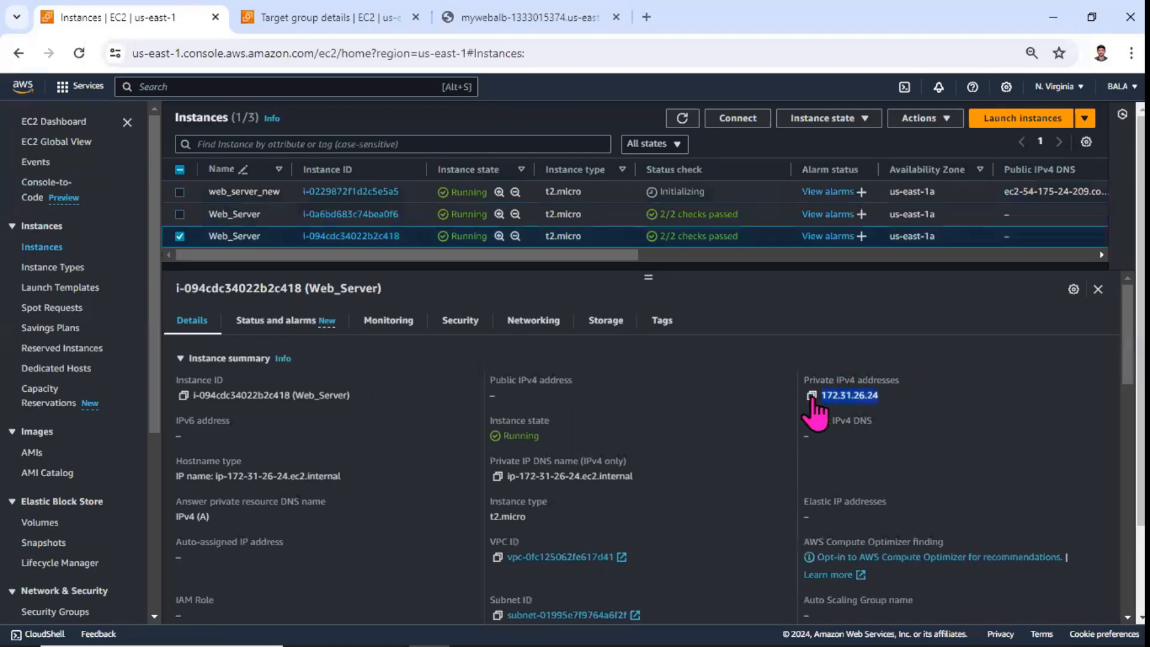
Step: Reload the load balancer's web page and match the responding hostname to the Web_Server instance i-0a6bd683c74bea0f6
{"action": "left_click", "coordinate": [526, 15]}
{"action": "left_click", "coordinate": [81, 53]}
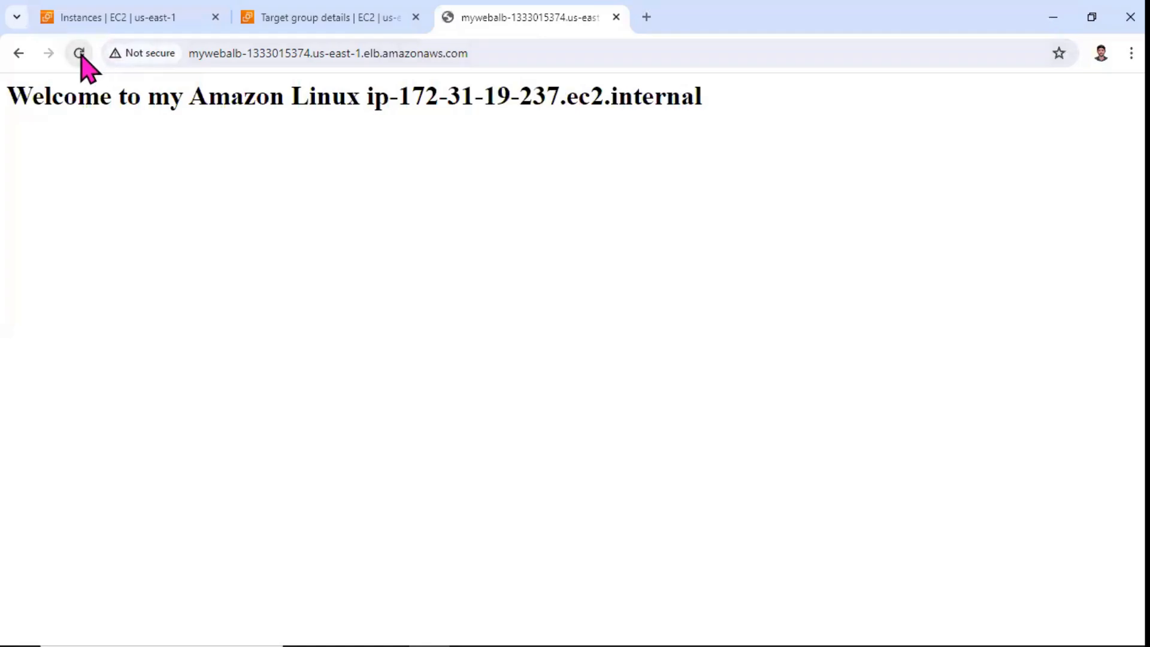
{"action": "left_click", "coordinate": [123, 17]}
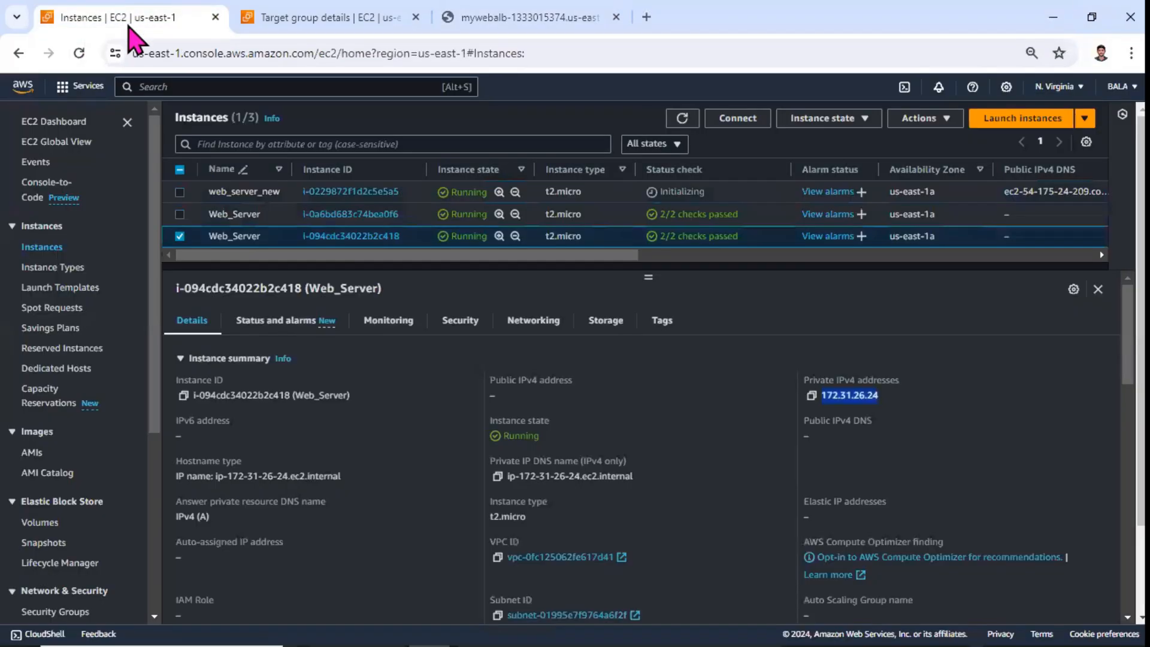
{"action": "left_click", "coordinate": [180, 236]}
{"action": "left_click", "coordinate": [180, 214]}
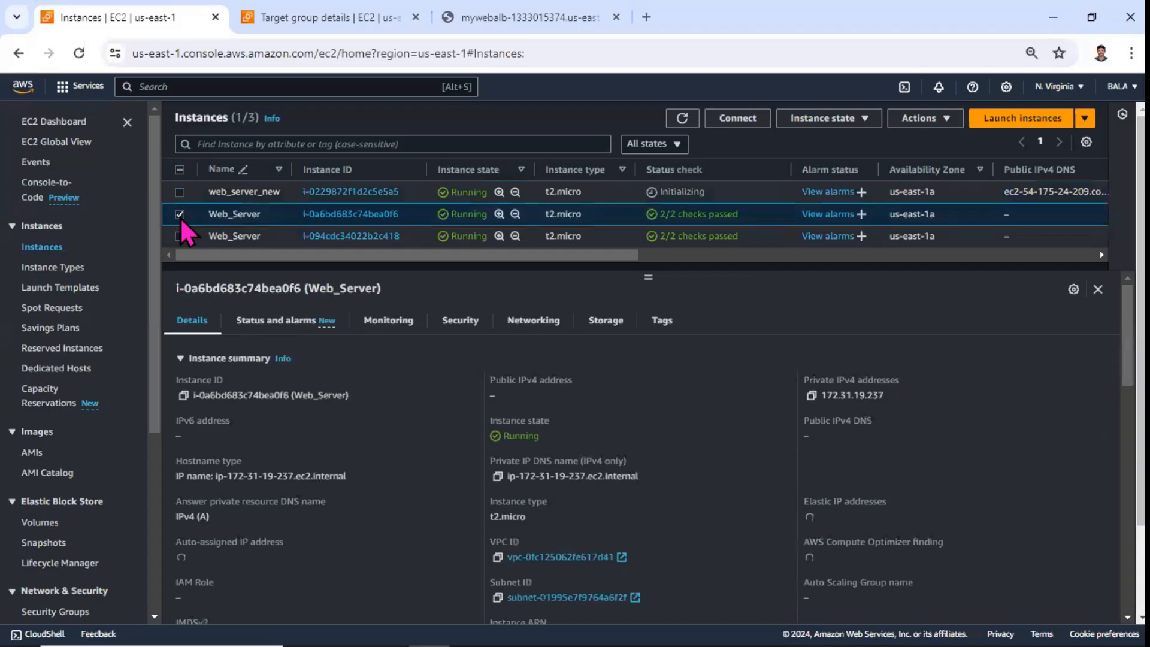
Step: Reload the load balancer's web page again and compare the responding hostname with web_server_new's private IPv4 address
{"action": "left_click", "coordinate": [474, 17]}
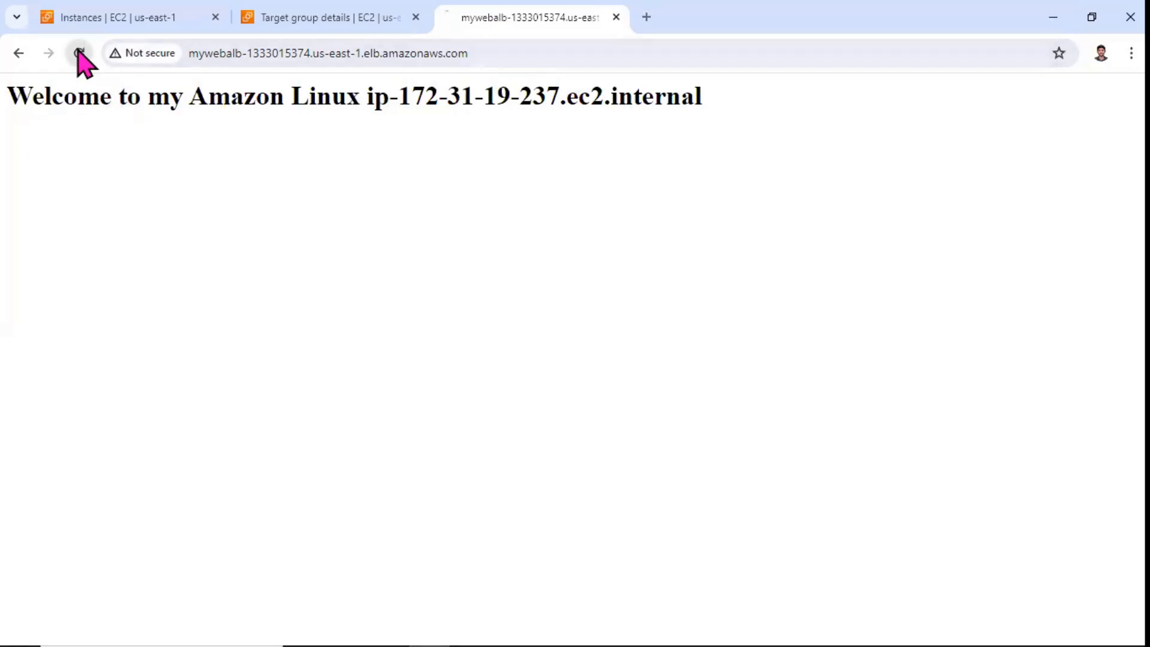
{"action": "left_click_drag", "start_coordinate": [547, 96], "coordinate": [475, 95]}
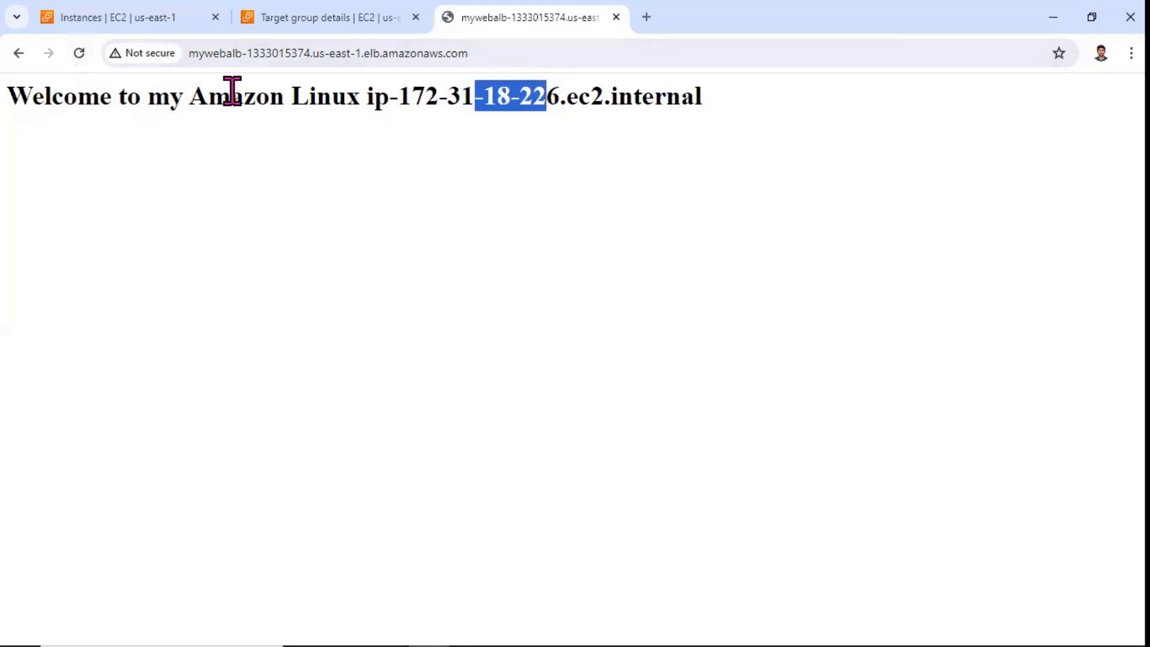
{"action": "left_click", "coordinate": [113, 16]}
{"action": "left_click", "coordinate": [180, 214]}
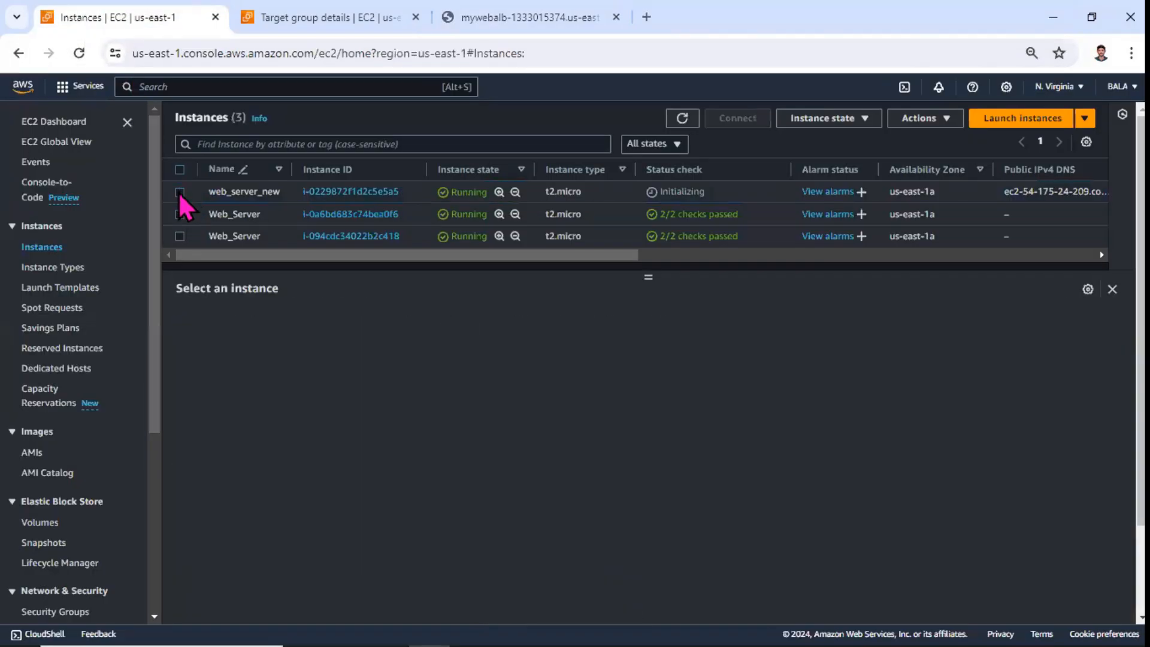
{"action": "left_click", "coordinate": [180, 191]}
{"action": "double_click", "coordinate": [850, 396]}
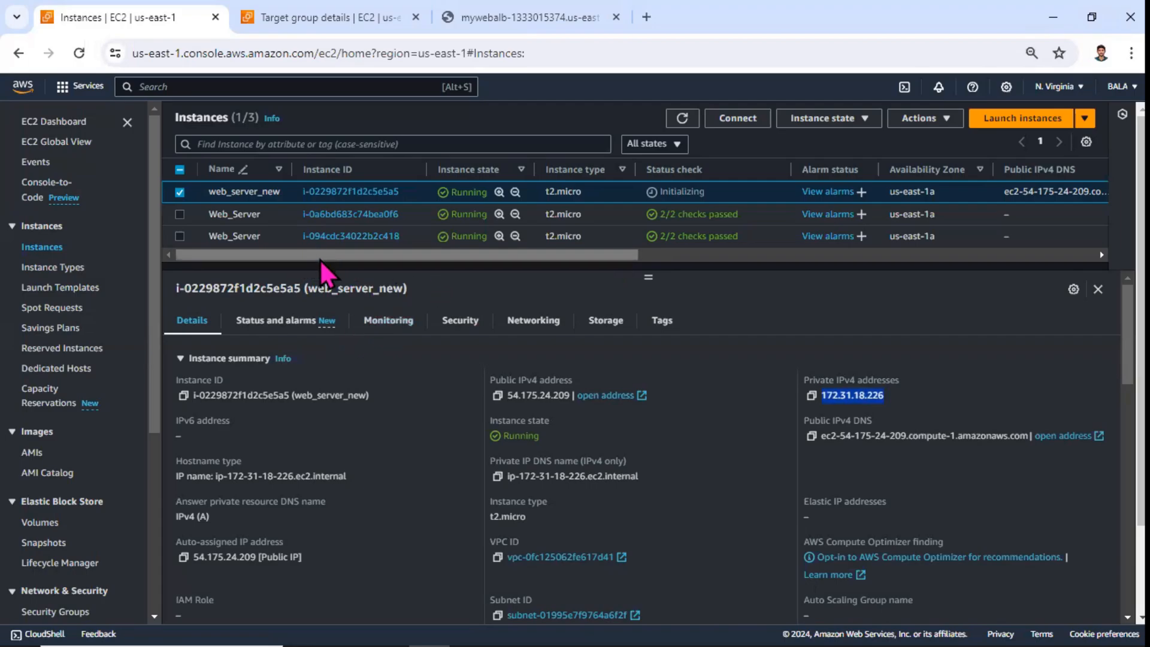
{"action": "scroll", "coordinate": [495, 380], "scroll_direction": "down", "scroll_amount": 3}
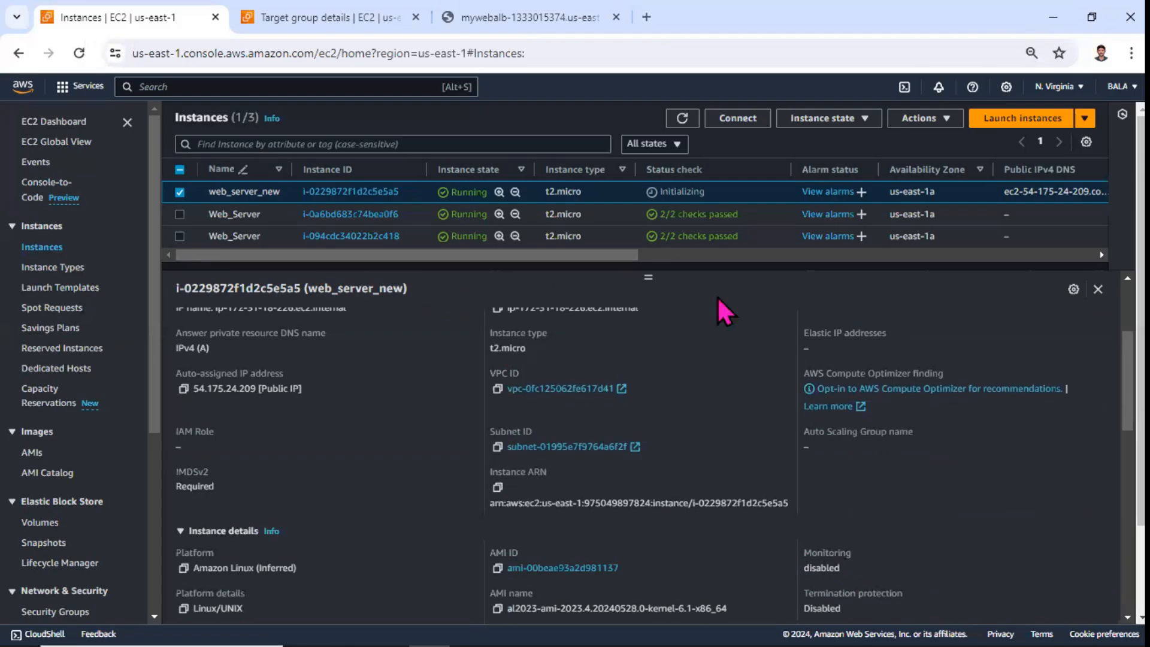
{"action": "key", "text": "alt+Tab"}
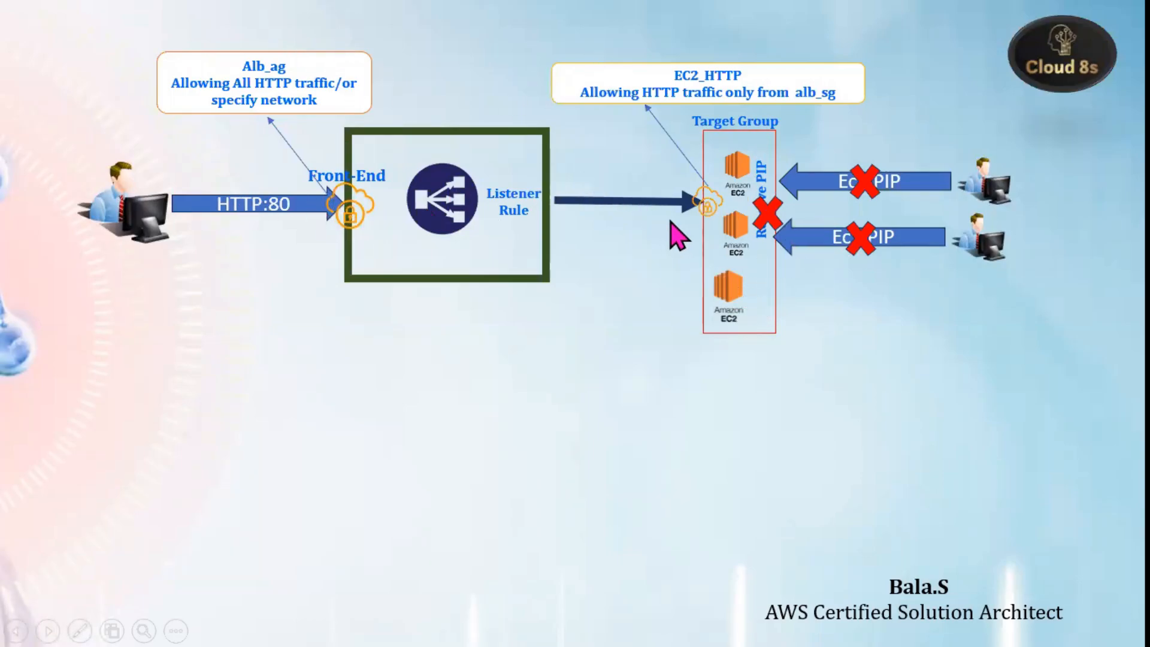
{"action": "left_click", "coordinate": [729, 316]}
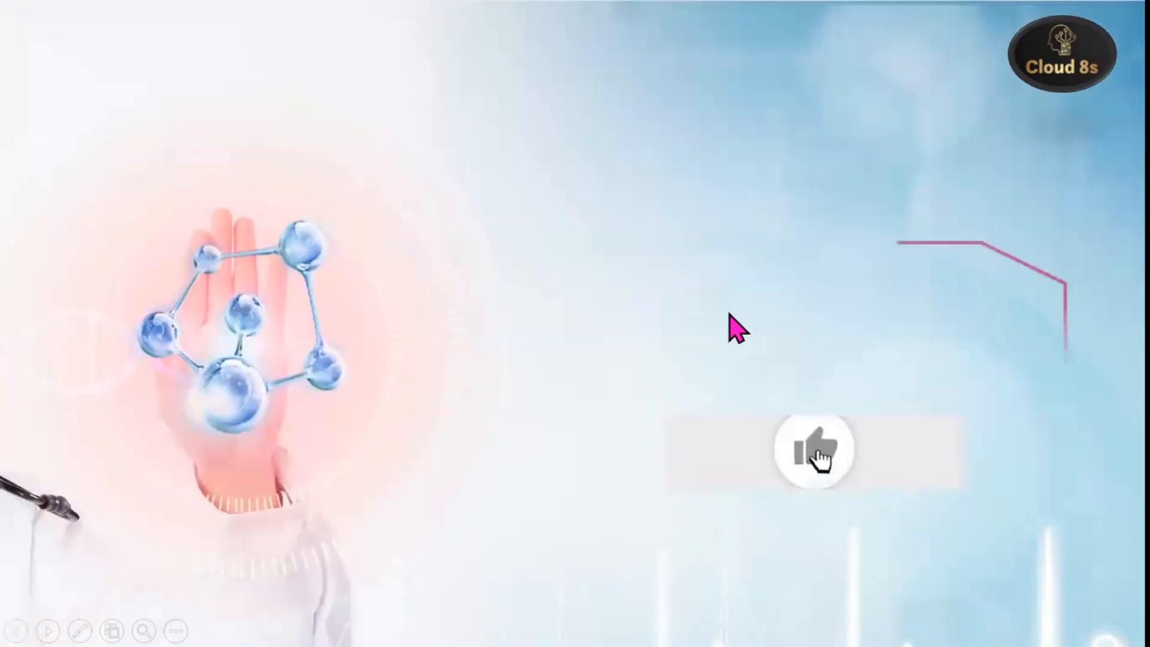